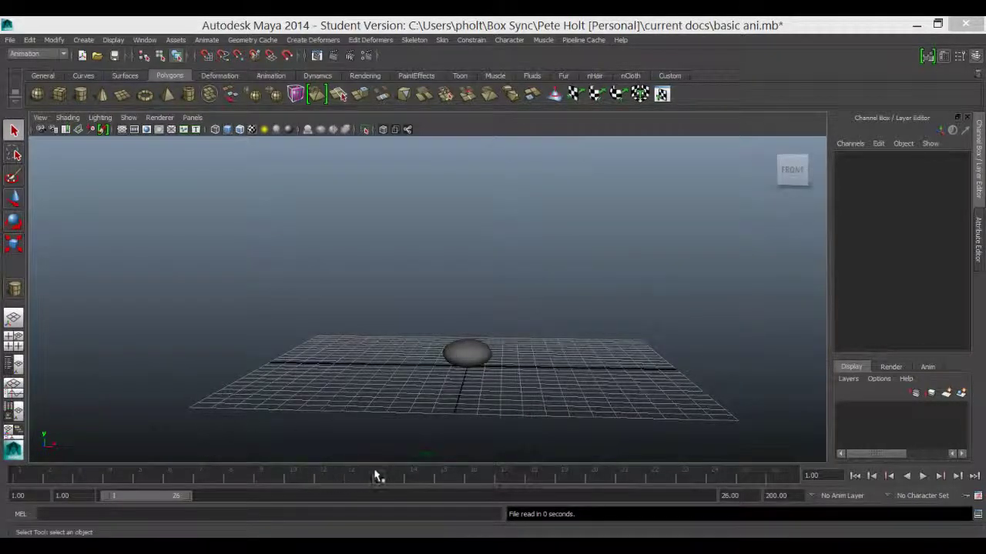
Select the sphere and play back its bounce animation, returning the timeline to frame 1
left_click(462, 351)
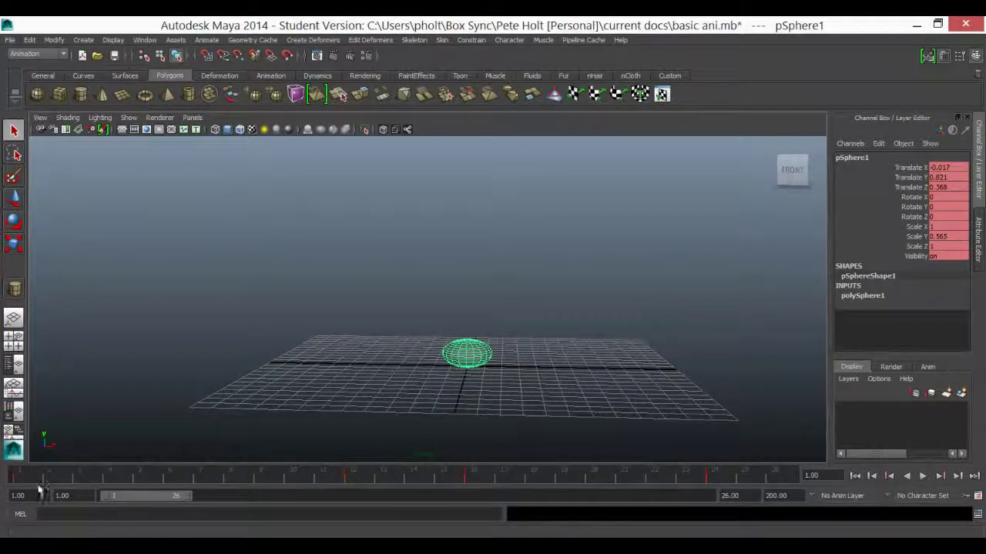
left_click_drag(28, 476, 8, 479)
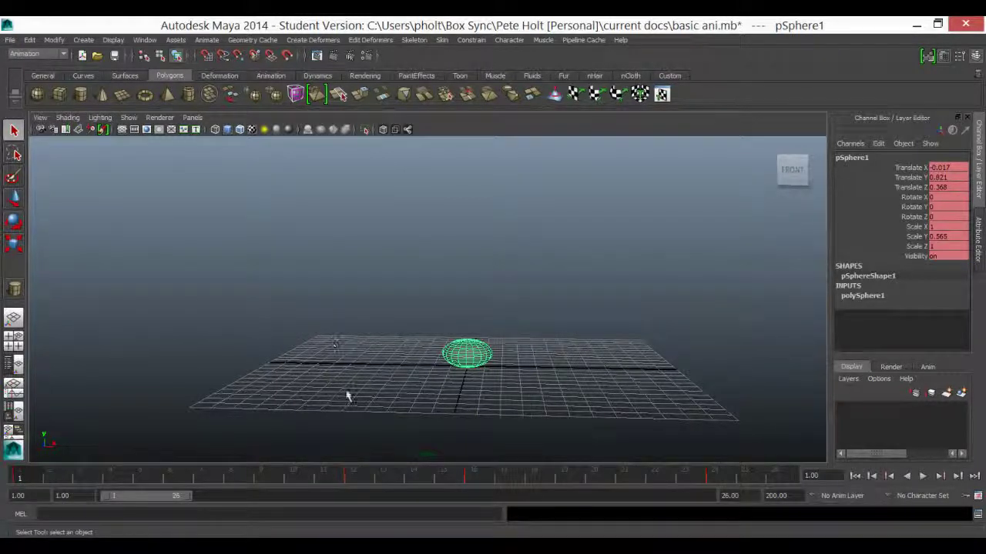
key("alt+v")
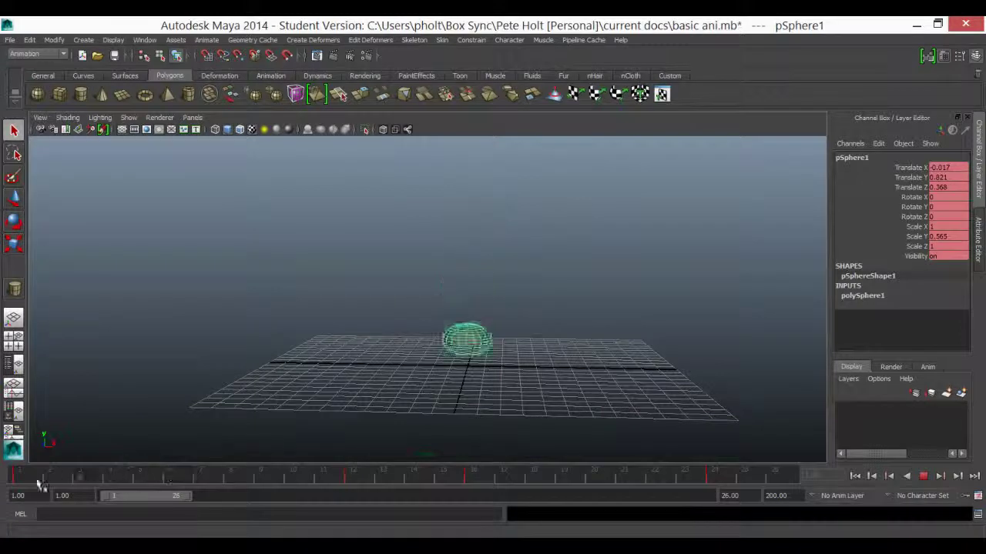
left_click(27, 477)
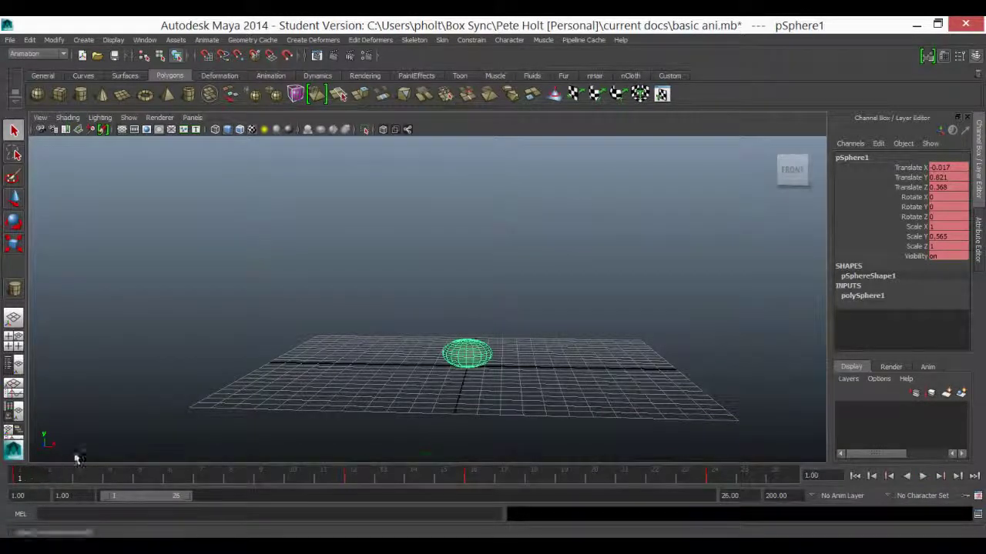
Switch to the Persp/Graph layout and reselect the sphere to load its animation curves in the Graph Editor
left_click(13, 385)
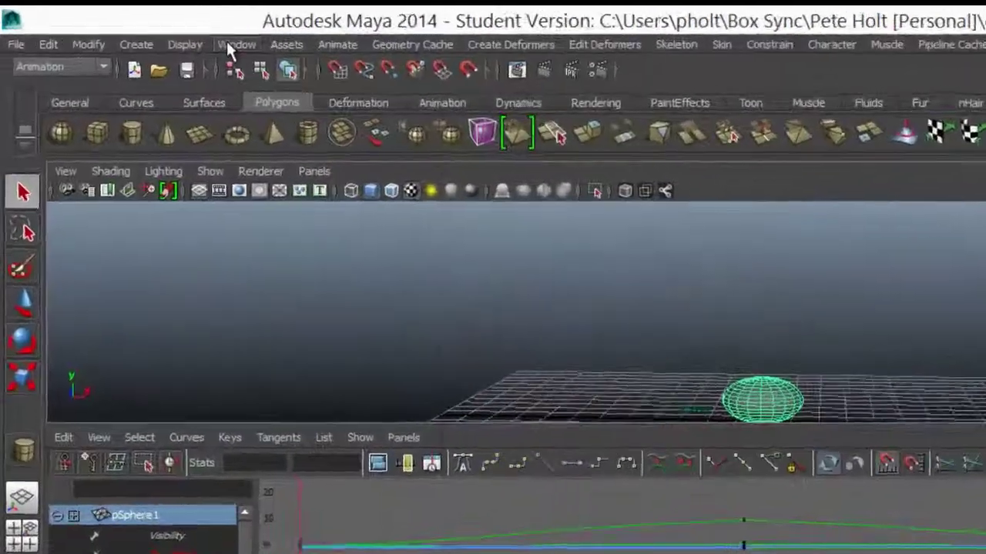
left_click(145, 39)
mouse_move(189, 93)
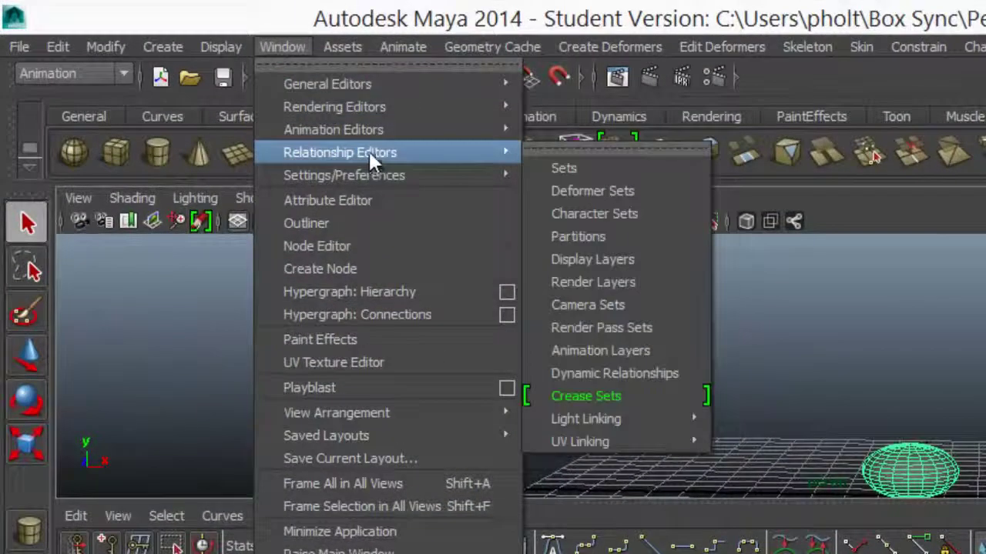
mouse_move(362, 125)
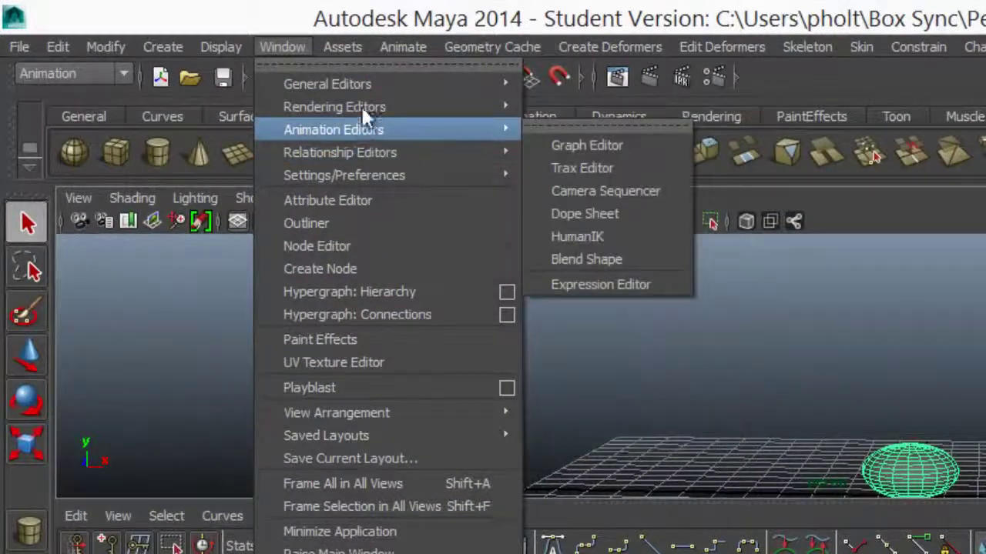
left_click(610, 157)
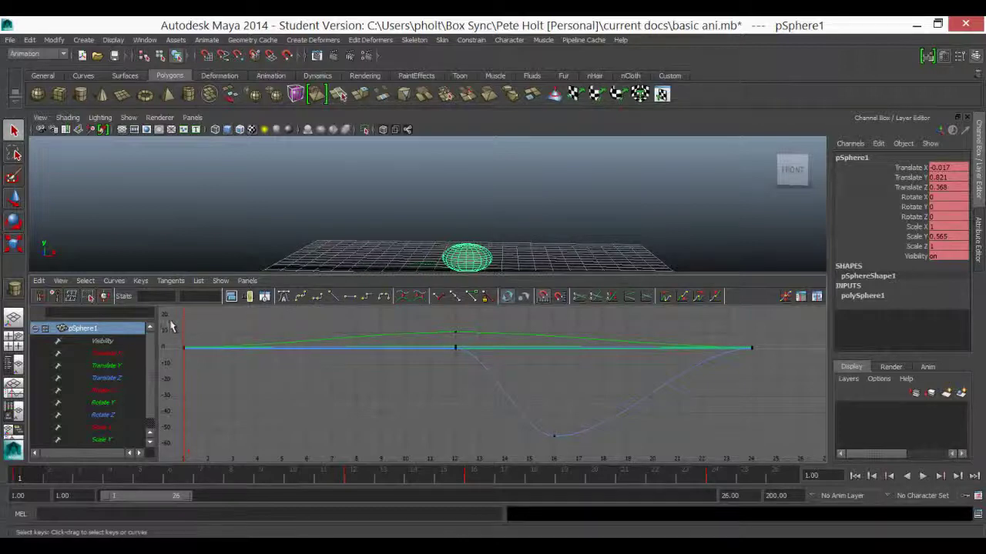
left_click(235, 213)
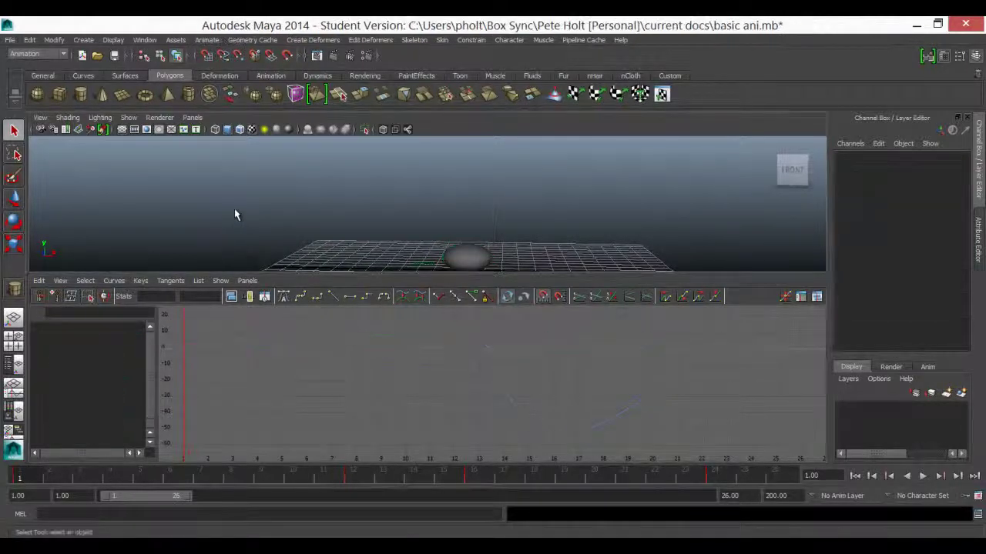
left_click(484, 256)
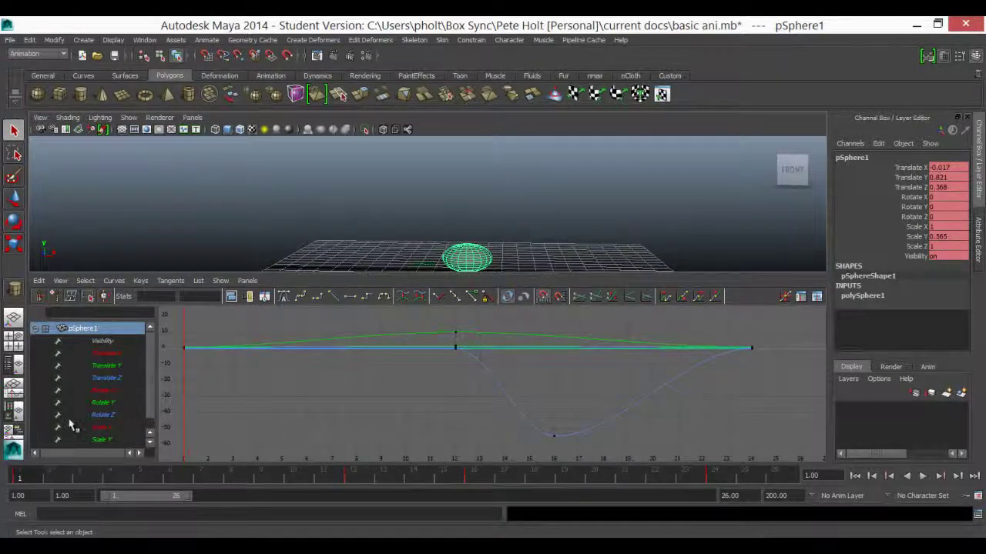
Examine the sphere's Translate and Rotate curves individually and combined, and display all of its channels' curves again
left_click(114, 354)
left_click(116, 366)
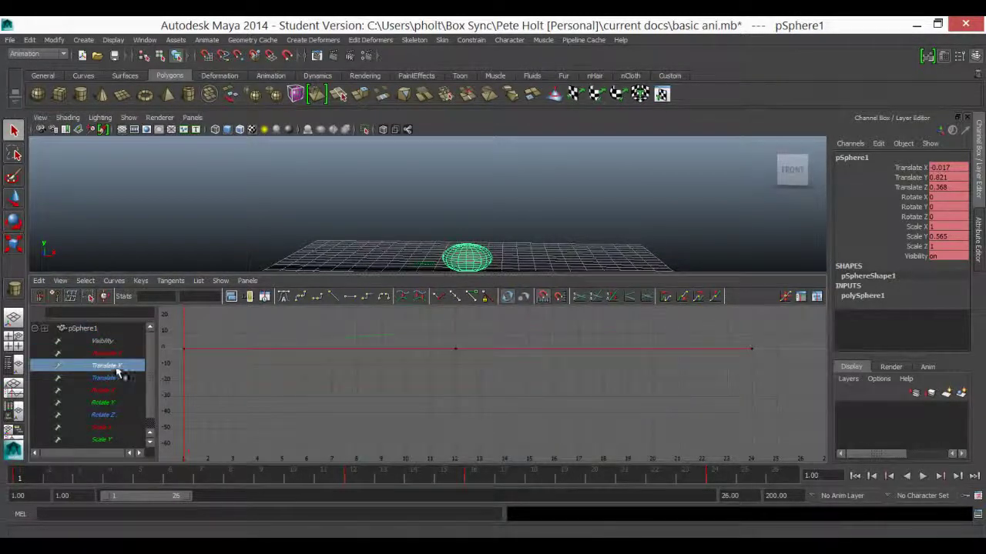
left_click(117, 378)
left_click(117, 390)
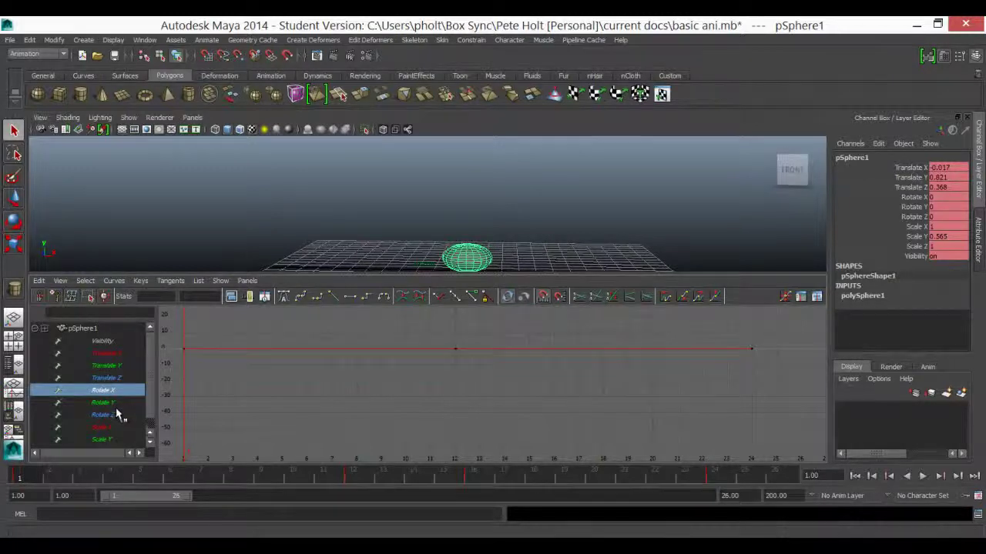
left_click(119, 403)
left_click(121, 415)
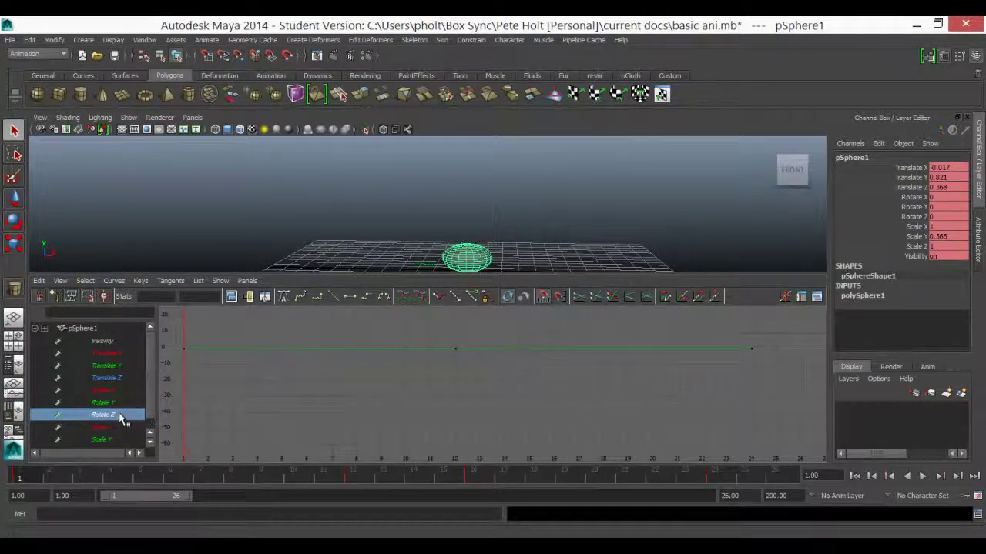
left_click(128, 366, "ctrl")
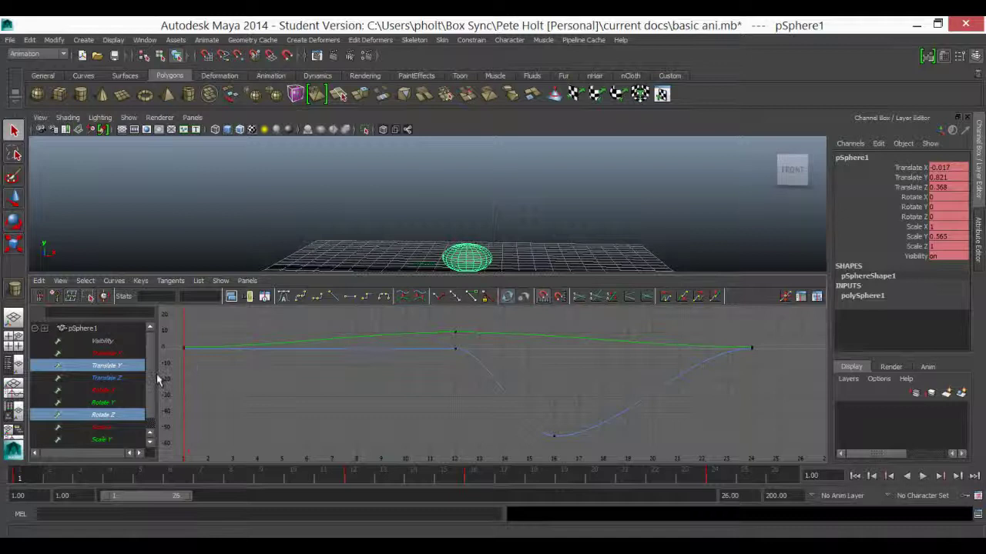
left_click_drag(139, 354, 132, 415)
left_click(100, 330)
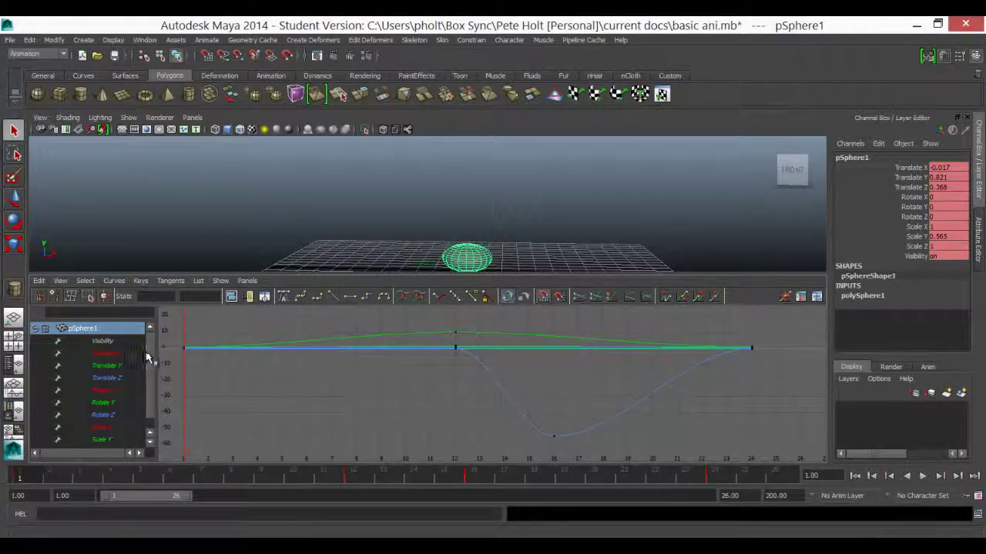
scroll(153, 355, "down", 1)
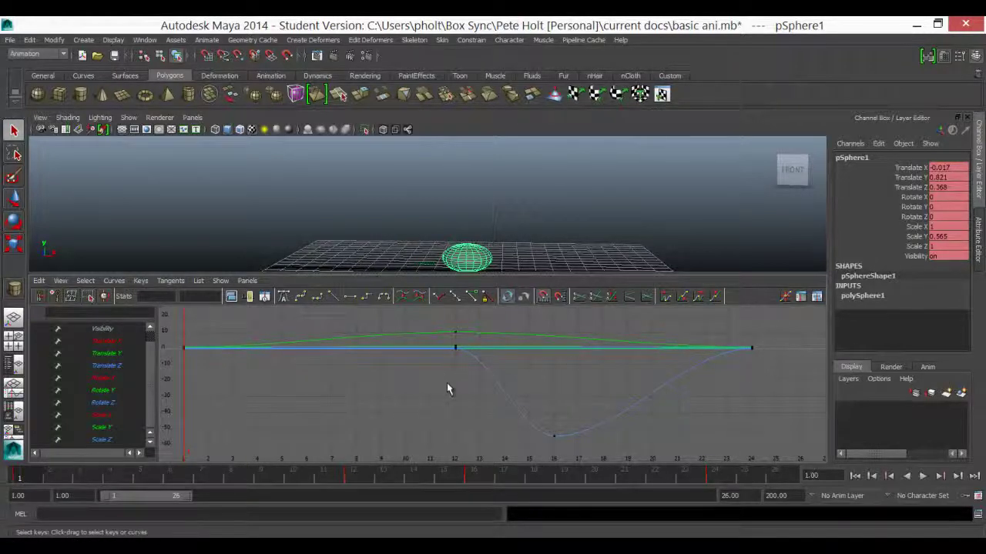
Try moving all channels' keys at frame 24 with the Move tool, and undo the change
left_click(15, 199)
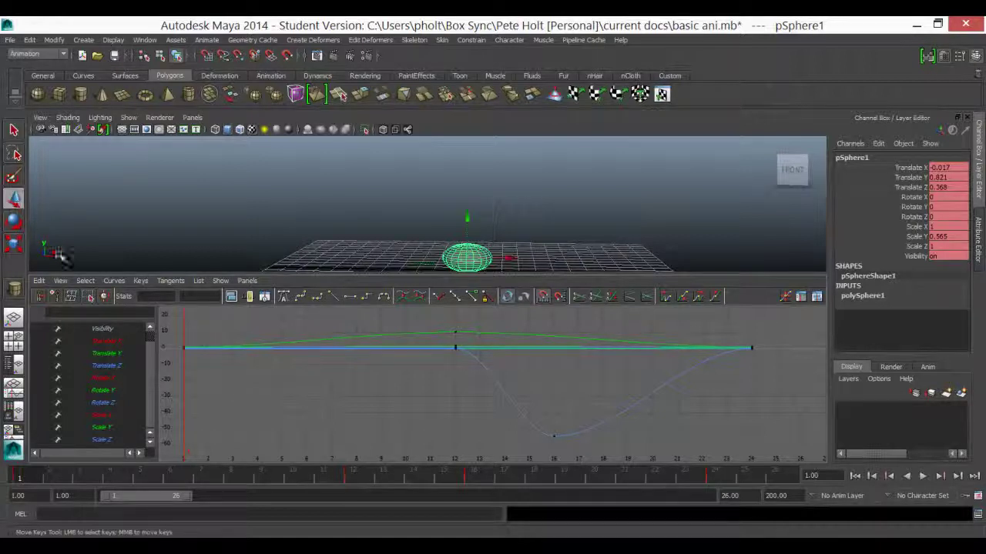
left_click_drag(782, 327, 769, 351)
left_click_drag(727, 382, 728, 382)
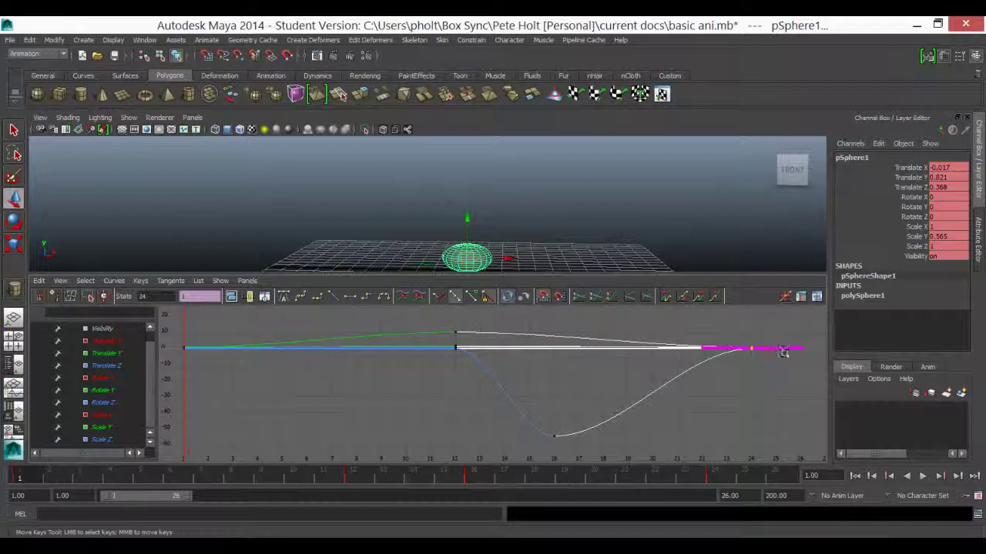
mouse_move(750, 346)
middle_mouse_down()
mouse_move(775, 339)
mouse_move(755, 337)
middle_mouse_up()
key("ctrl+z")
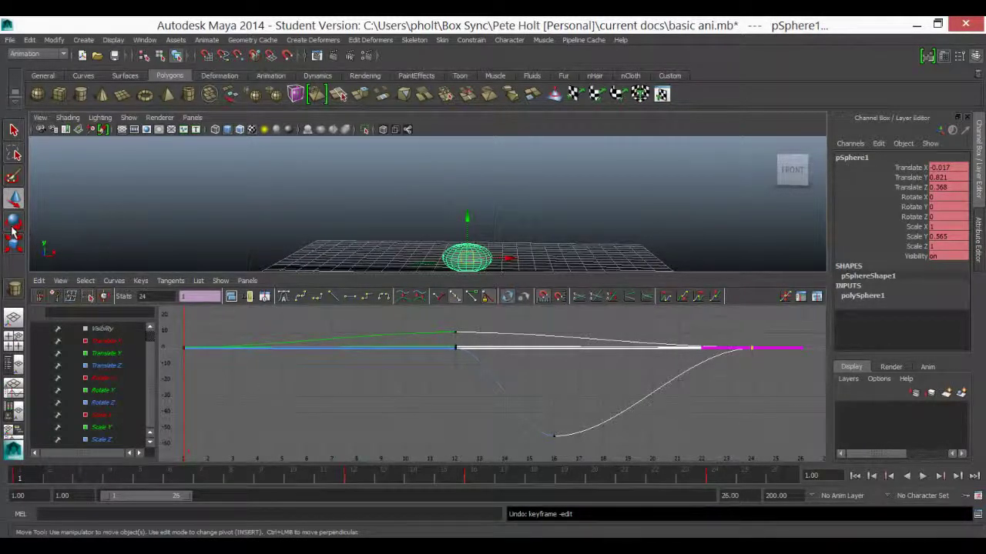
Try scaling all channels' keys between frames 12 and 24 with the Scale tool, and undo the change
key("r")
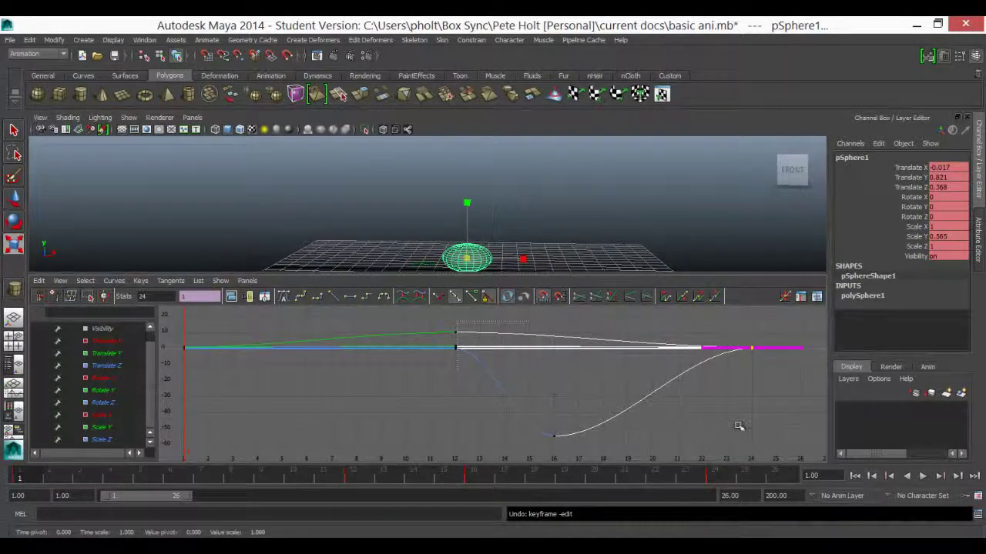
left_click_drag(803, 459, 804, 459)
left_click_drag(428, 311, 744, 433)
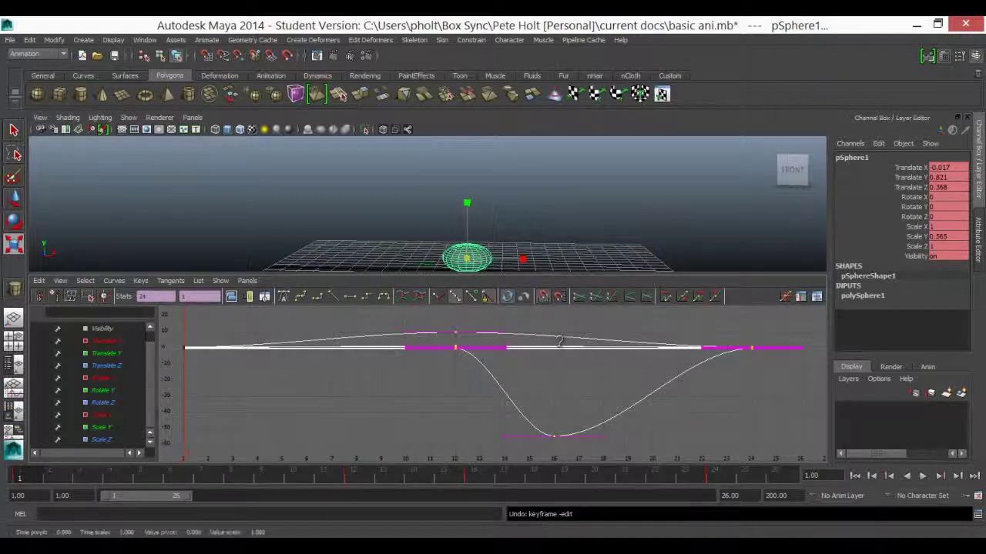
left_click_drag(554, 343, 536, 411)
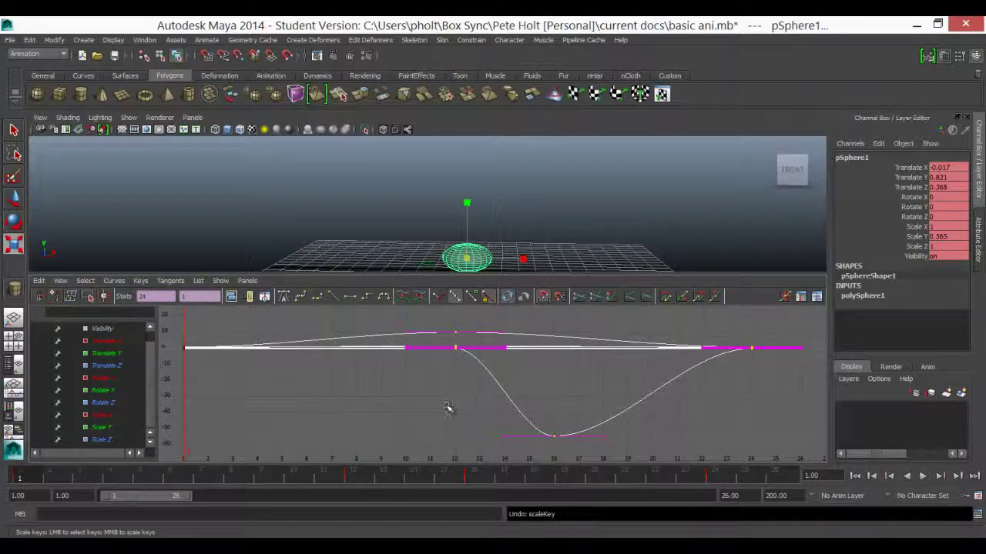
Isolate the Rotate Z curve and scale its keys from frames 12 to 24 outward in time around frame 16, ending at about frame 27
left_click(112, 379)
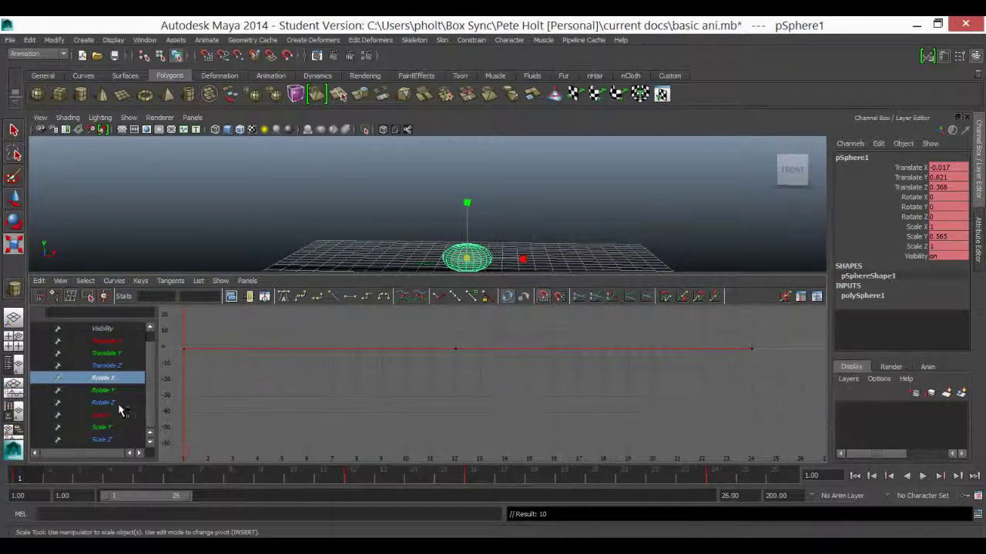
left_click(116, 403)
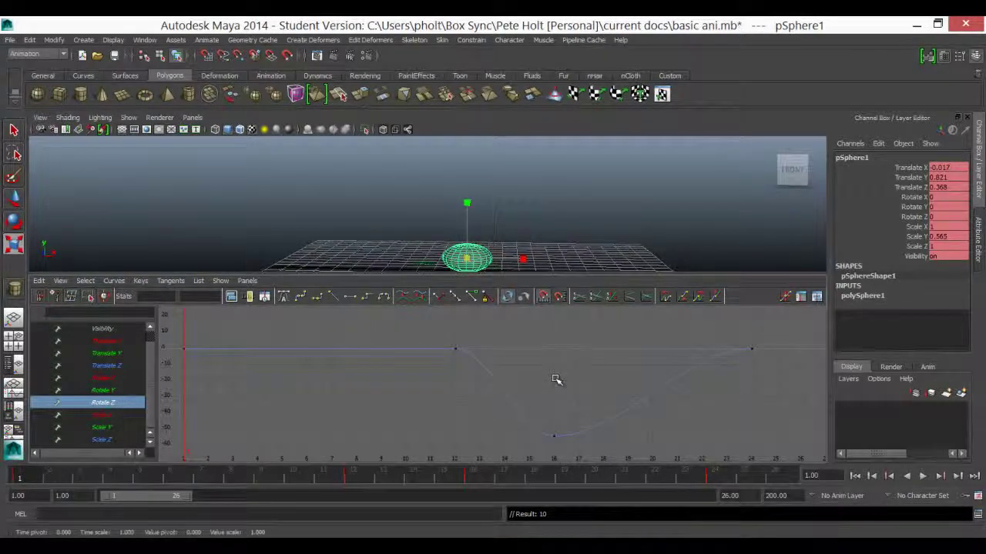
left_click_drag(447, 332, 770, 451)
key("f")
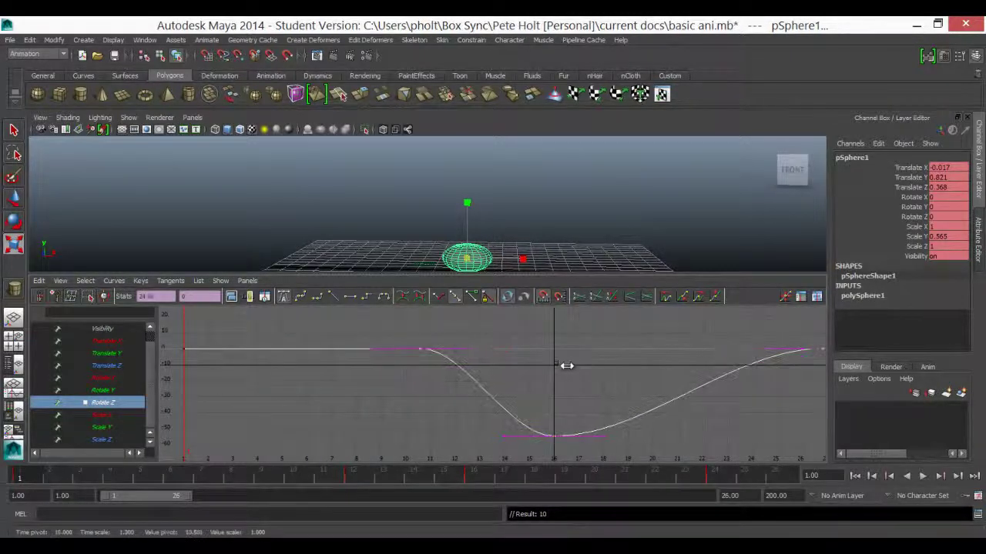
middle_click_drag(567, 366, 569, 367)
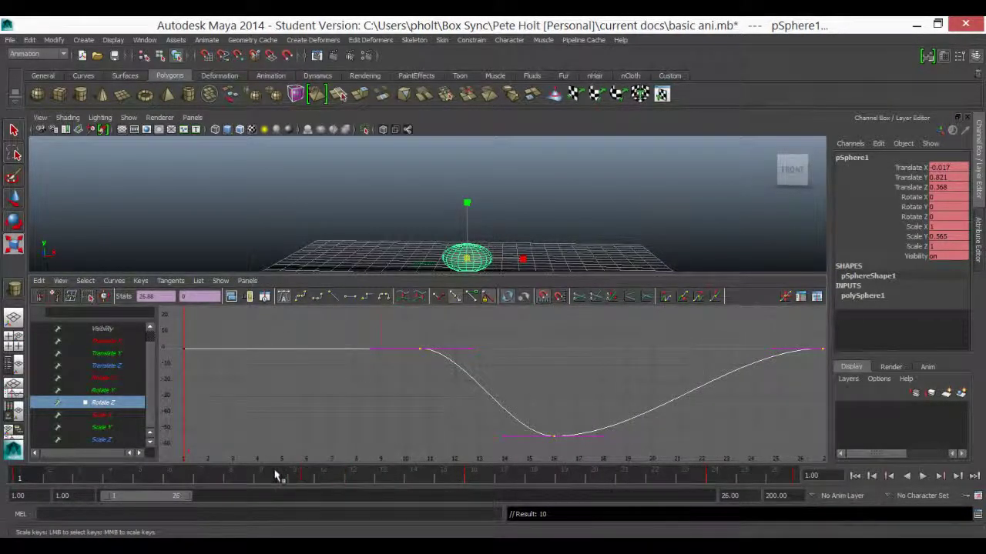
Play back the animation with the stretched Rotate Z curve, stop at frame 9 and clear the key selection
key("alt+v")
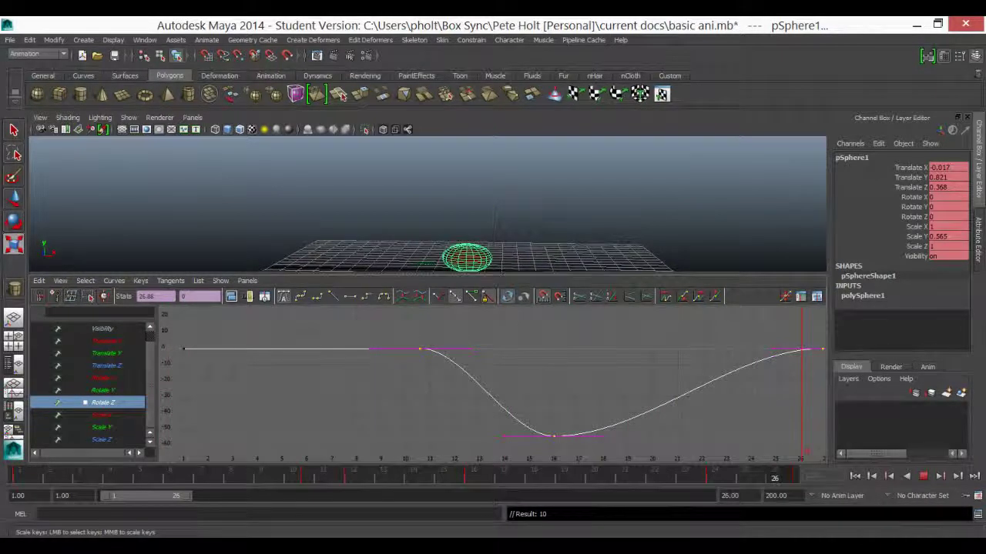
left_click(261, 475)
left_click(286, 398)
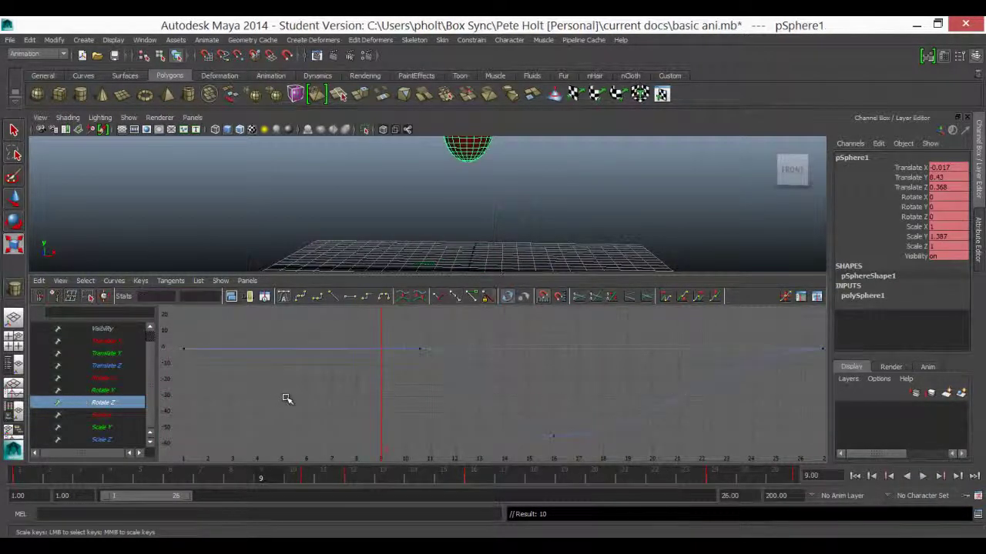
Examine the last Rotate Z key by selecting it and each of its tangent handles in turn, and clear the selection
scroll(493, 376, "down", 3)
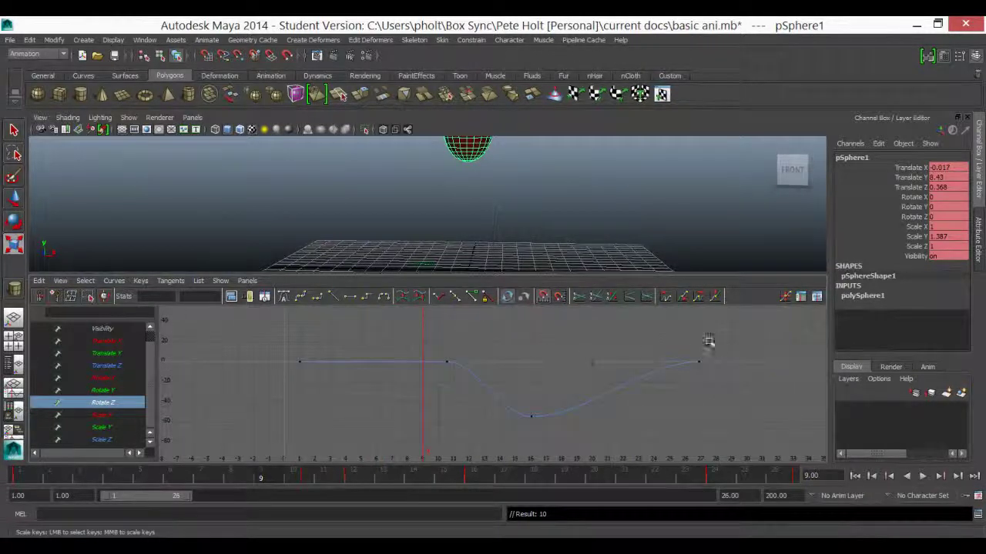
left_click_drag(707, 351, 733, 383)
scroll(734, 378, "up", 5)
scroll(723, 383, "down", 2)
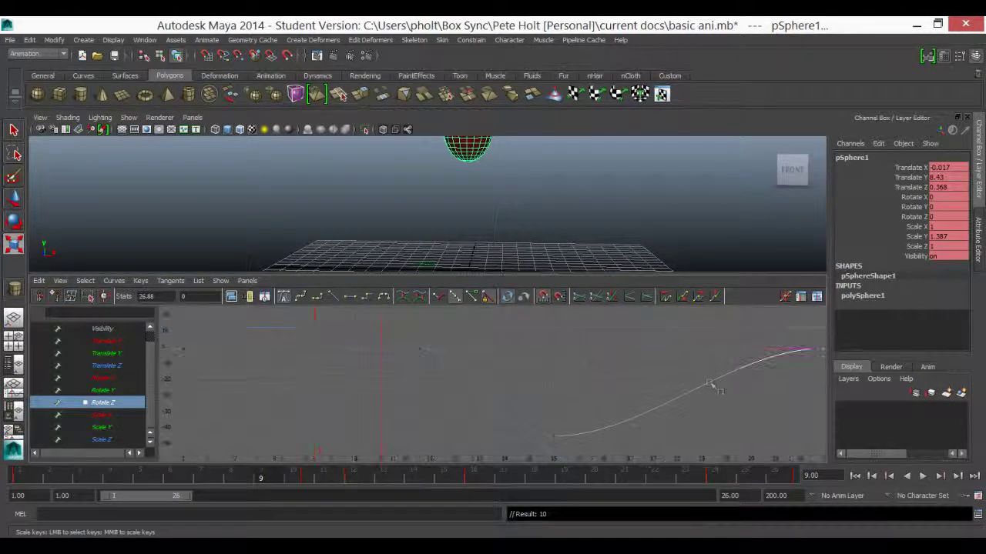
scroll(736, 378, "down", 3)
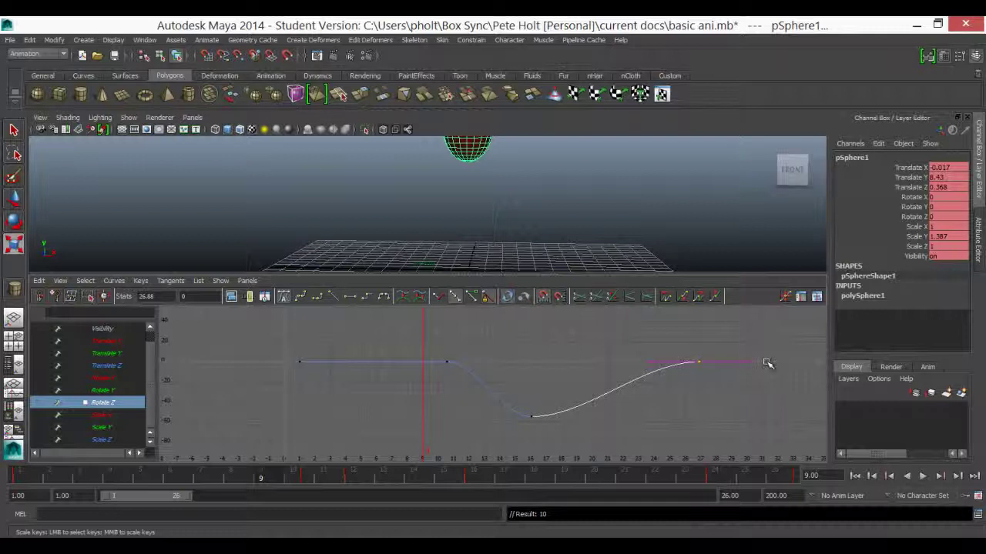
left_click_drag(735, 348, 768, 379)
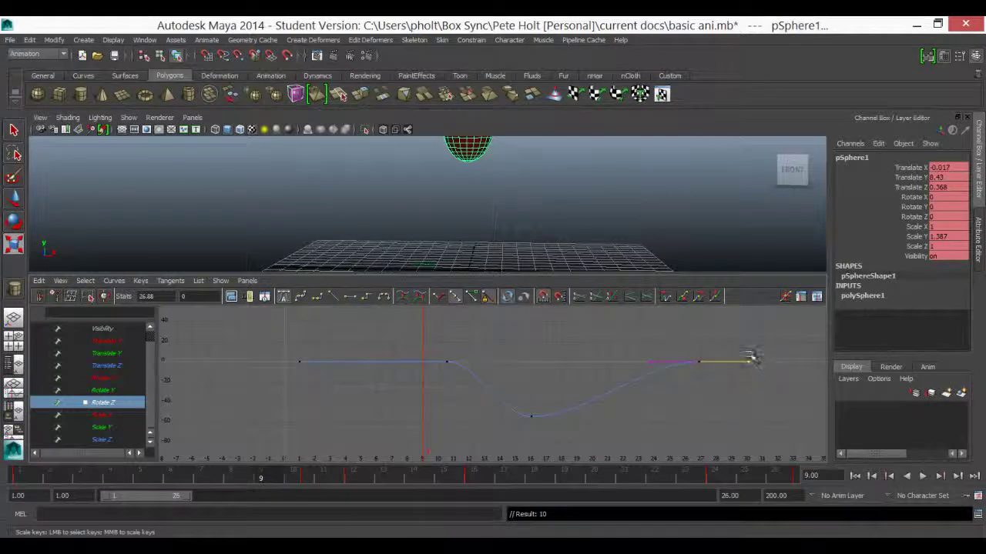
left_click(665, 362)
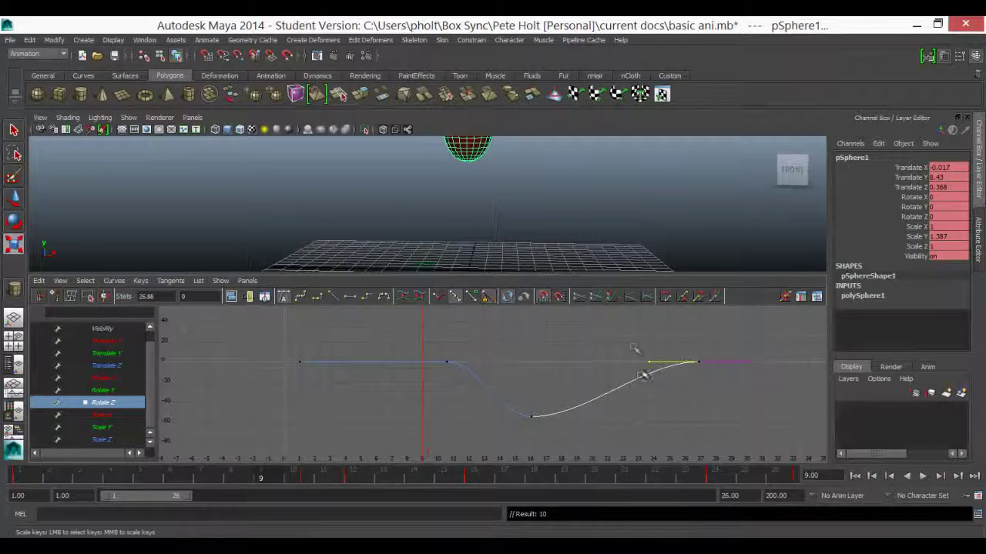
left_click(555, 368)
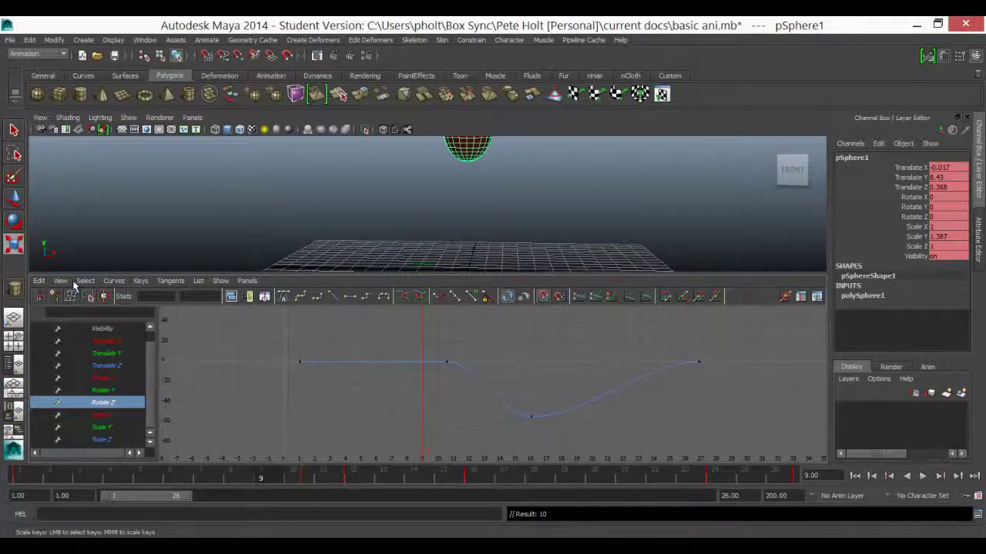
Store a buffer curve snapshot of the Rotate Z curve with all its keys selected, and clear the selection
left_click_drag(290, 343, 717, 427)
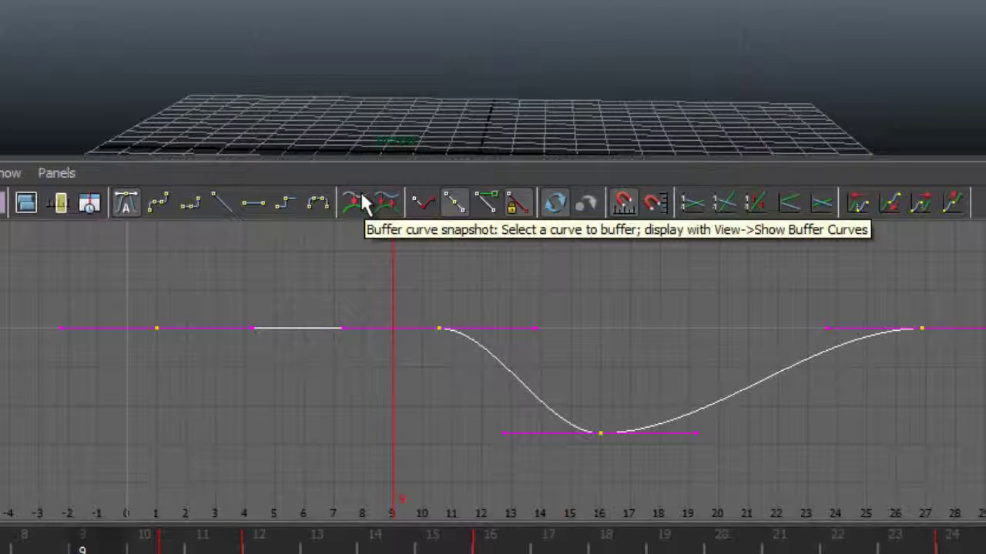
left_click(353, 201)
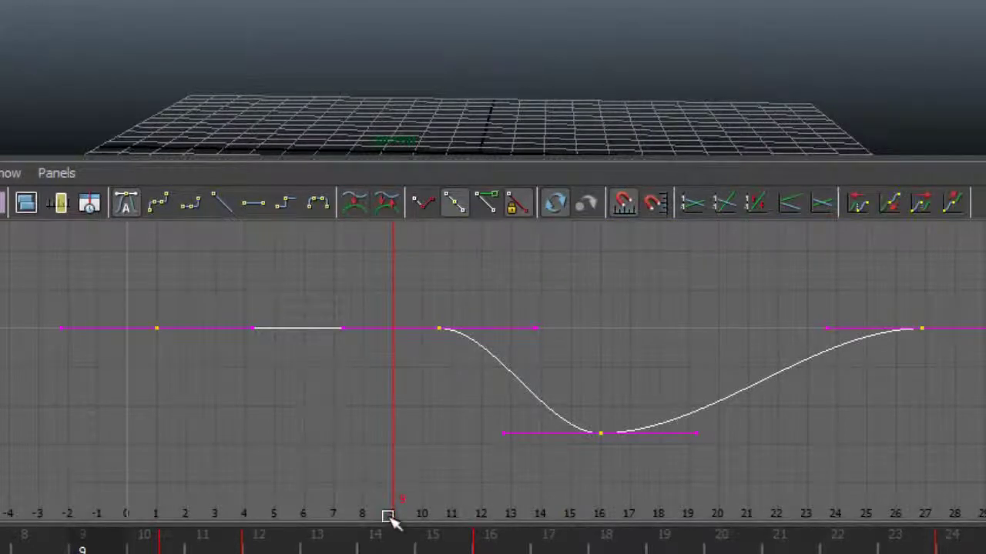
left_click(342, 415)
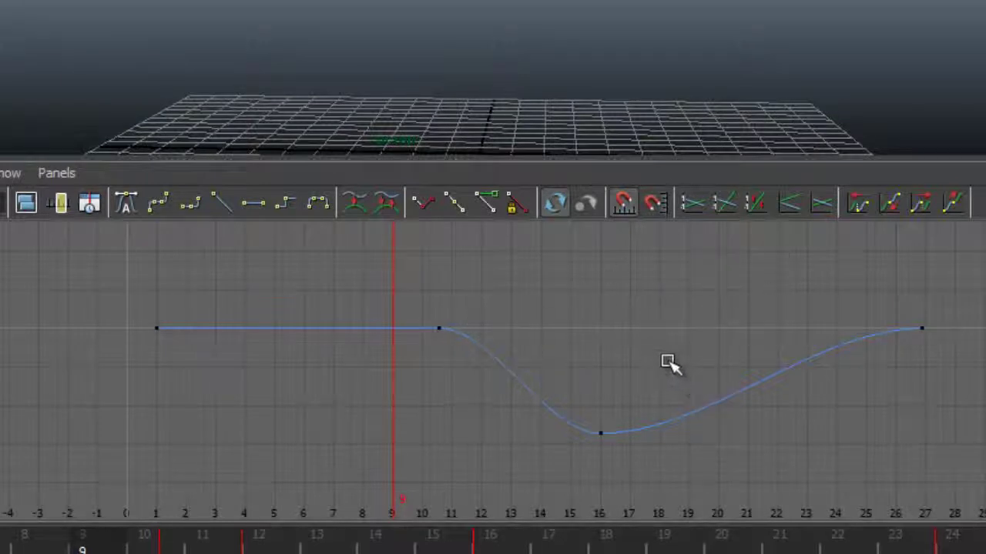
Tilt the incoming tangent handle of the last Rotate Z key downward so the curve rises steeply into the key
left_click_drag(857, 287, 958, 346)
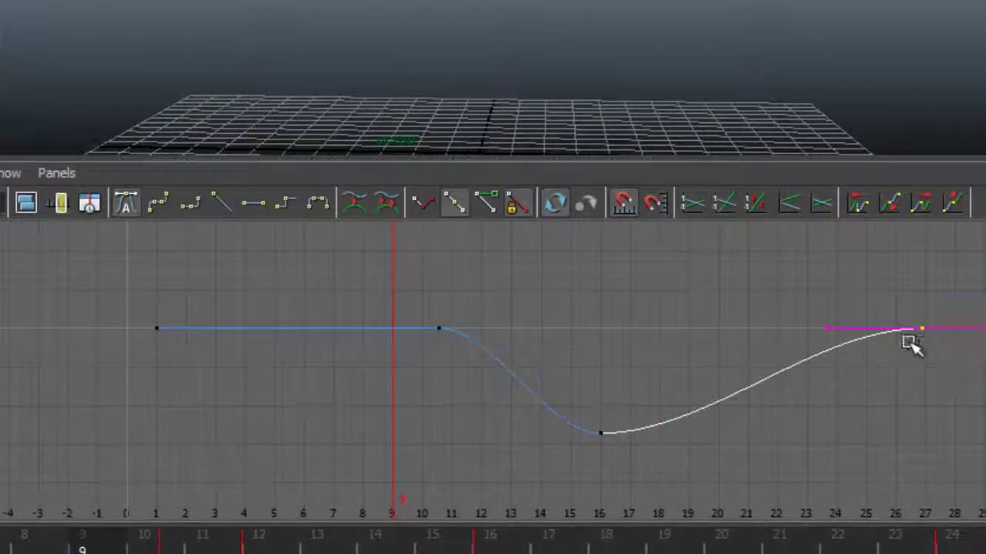
left_click_drag(822, 319, 842, 337)
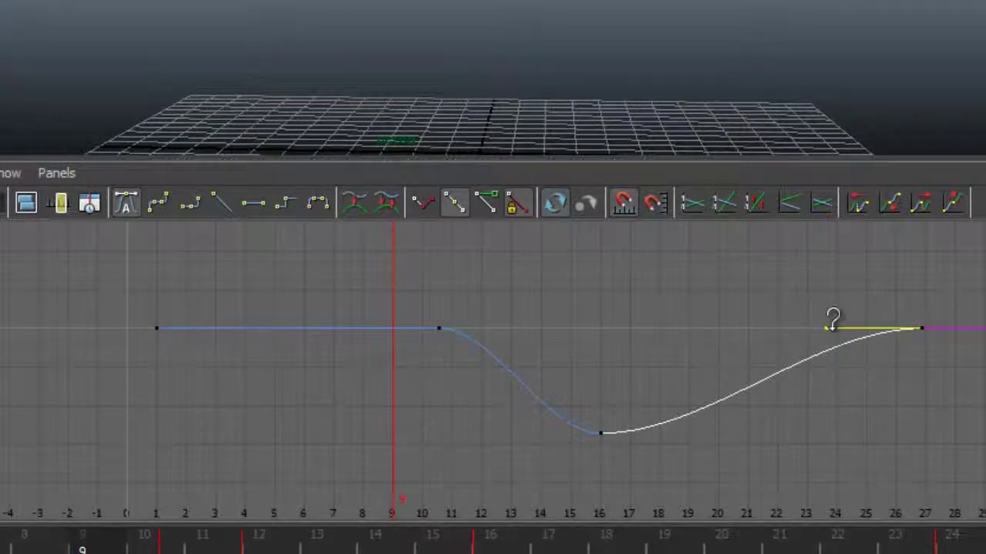
middle_click_drag(833, 321, 831, 360, "shift")
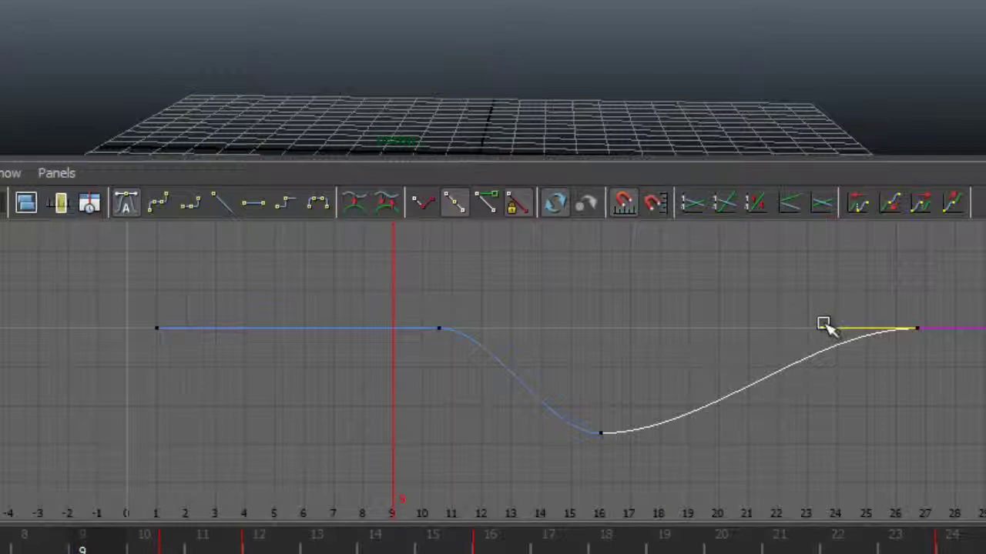
middle_click_drag(822, 323, 840, 360)
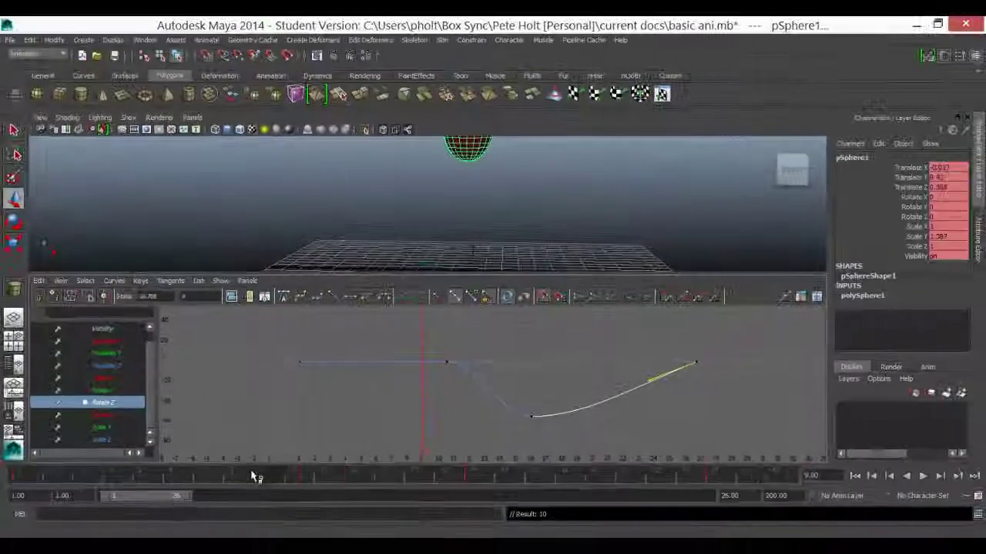
Play back the animation with the tilted last Rotate Z tangent and stop at frame 26
left_click_drag(253, 478, 21, 479)
mouse_move(164, 496)
left_mouse_down()
mouse_move(385, 479)
mouse_move(518, 523)
mouse_move(582, 515)
left_mouse_up()
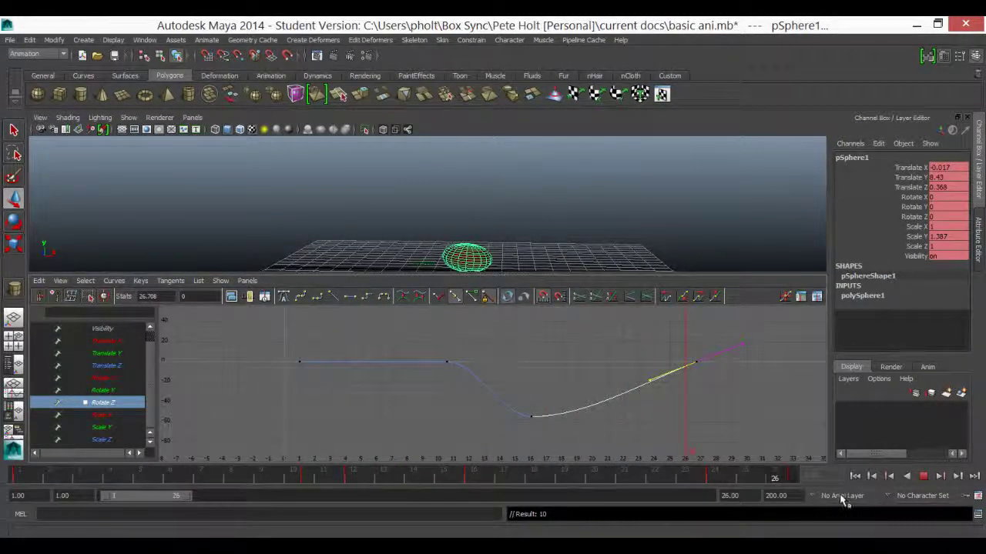
left_click(769, 483)
key("alt+v")
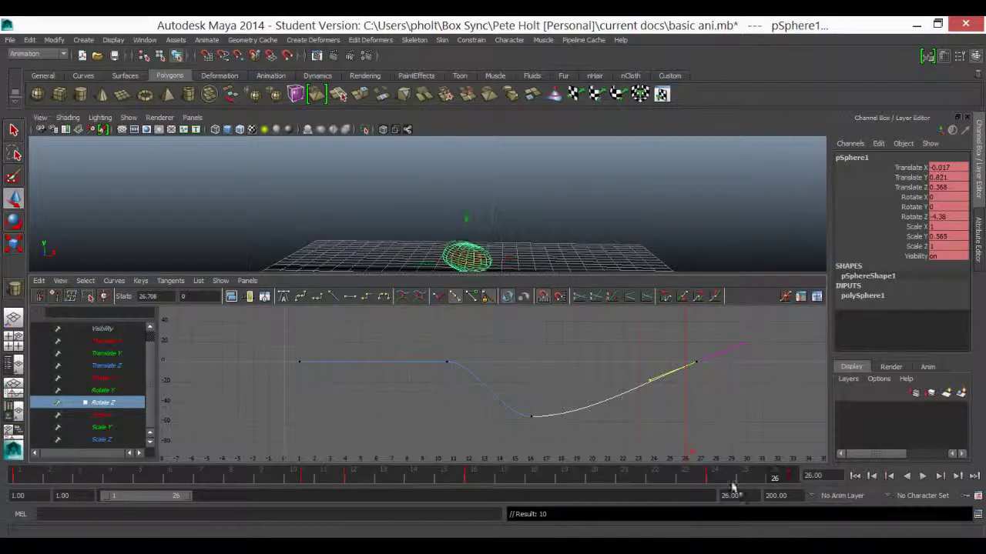
key("alt+v")
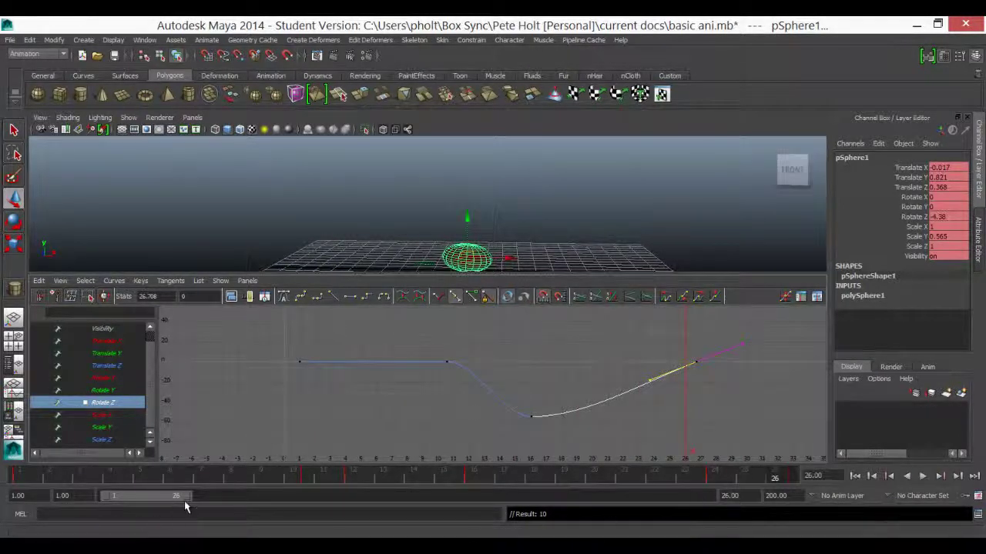
Shift the playback range to frames 6 to 31 and play it back, stopping at frame 6
left_click_drag(200, 497, 205, 501)
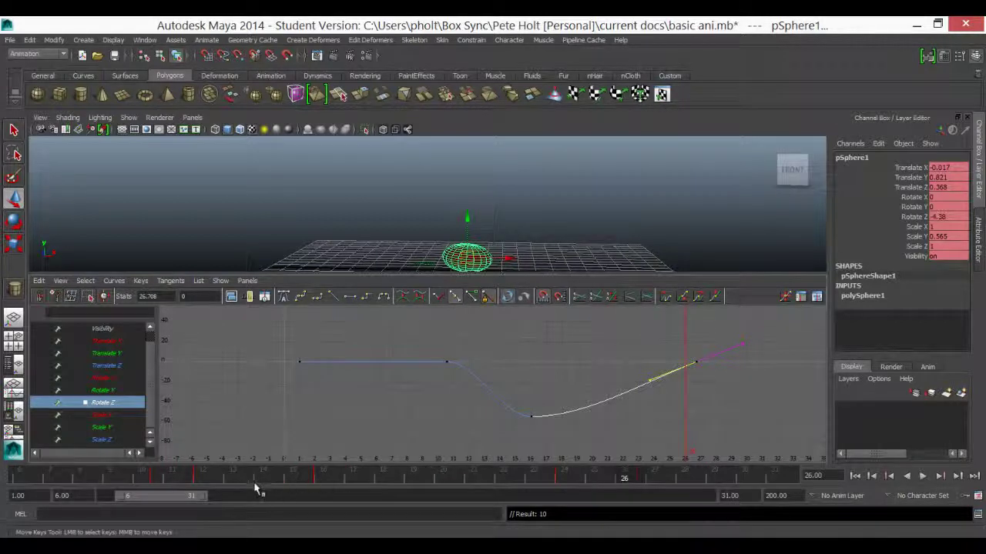
key("alt+v")
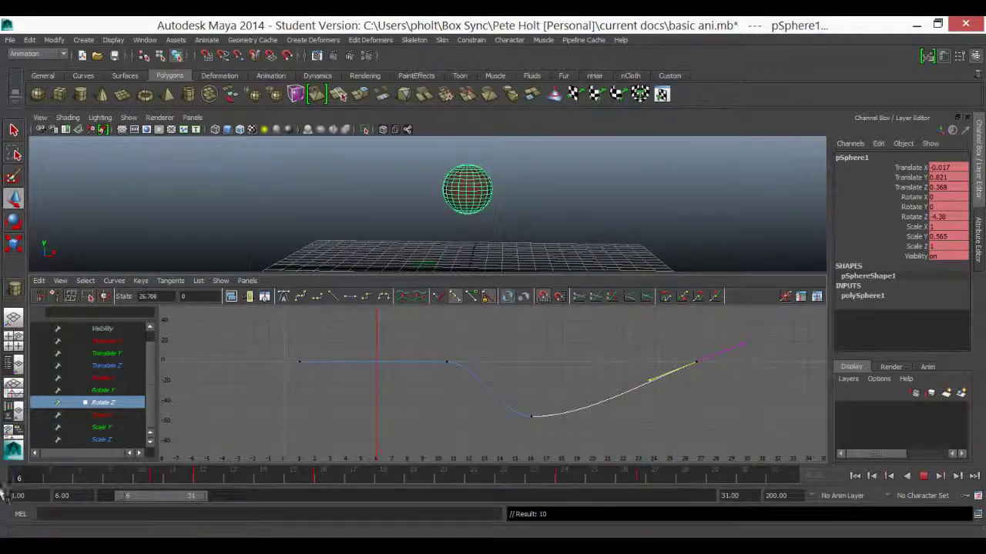
key("alt+v")
Try stepped tangents on the Rotate Z key at frame 16 and switch the key to plateau tangents
left_click_drag(559, 433, 557, 432)
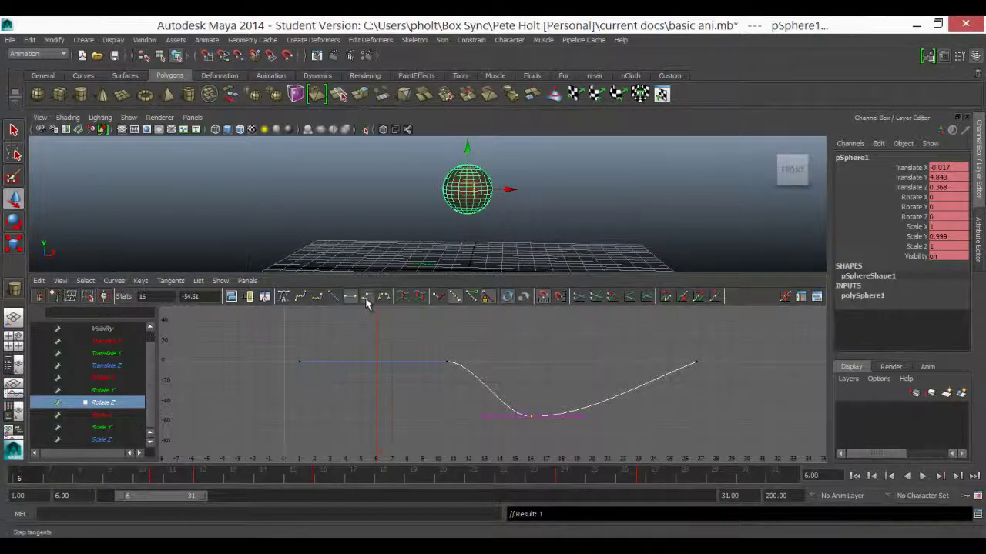
left_click(366, 299)
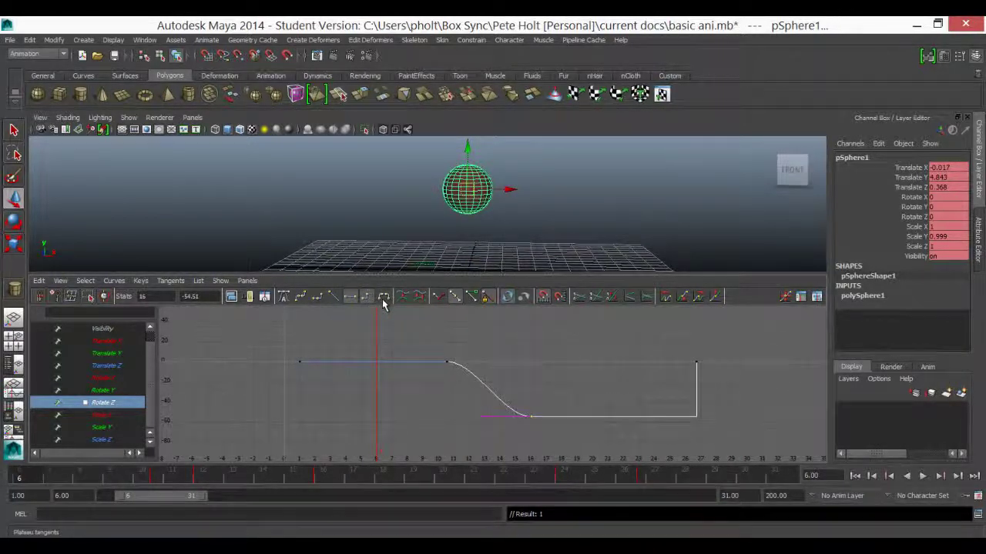
left_click(383, 299)
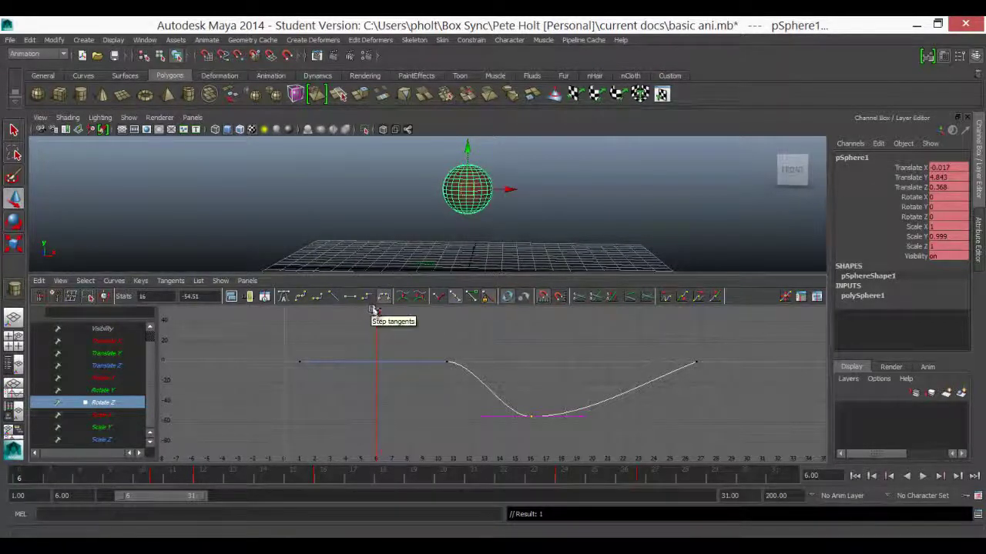
Break the tangents of the frame 16 Rotate Z key and pull both handles upward into a sharp V
left_click(437, 298)
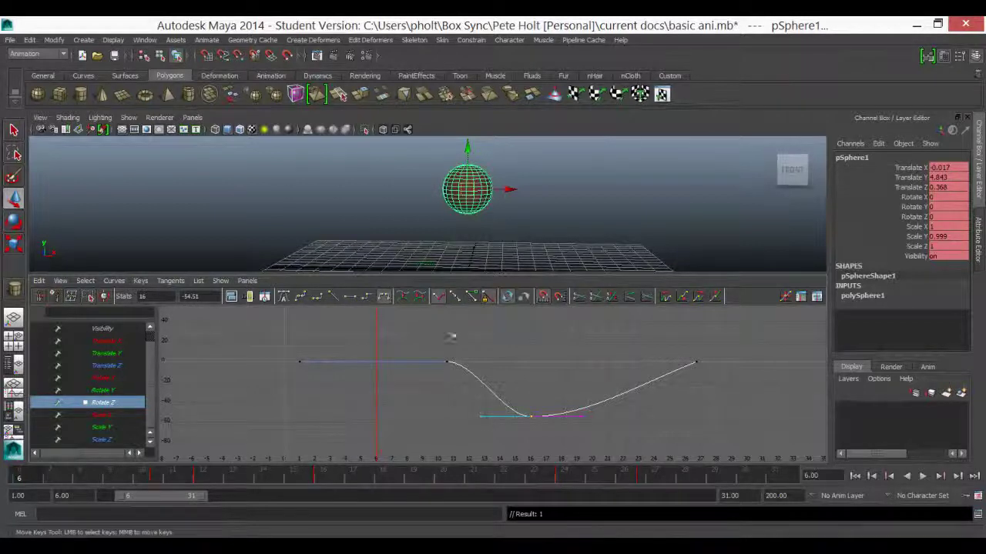
left_click_drag(481, 418, 489, 426)
middle_click_drag(479, 418, 511, 375)
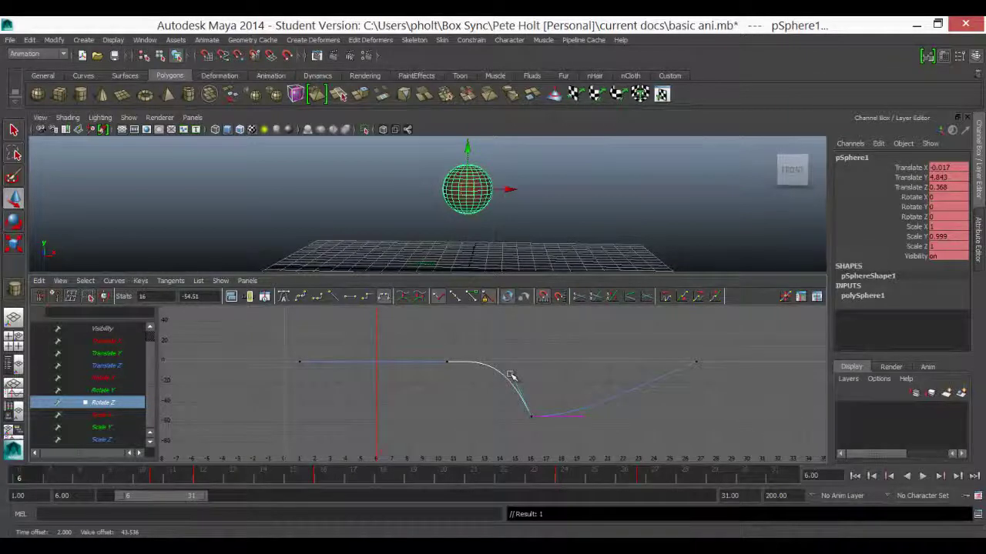
left_click(579, 420)
middle_click_drag(575, 424, 549, 395)
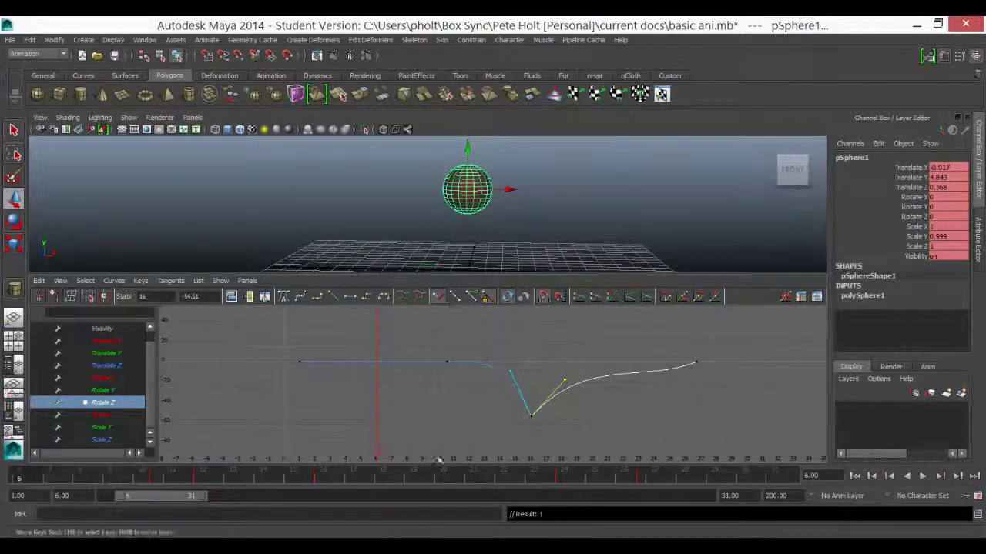
Play back the animation with the broken frame 16 tangents, keeping the sphere in view, and stop at frame 19
left_click(80, 477)
key("alt+v")
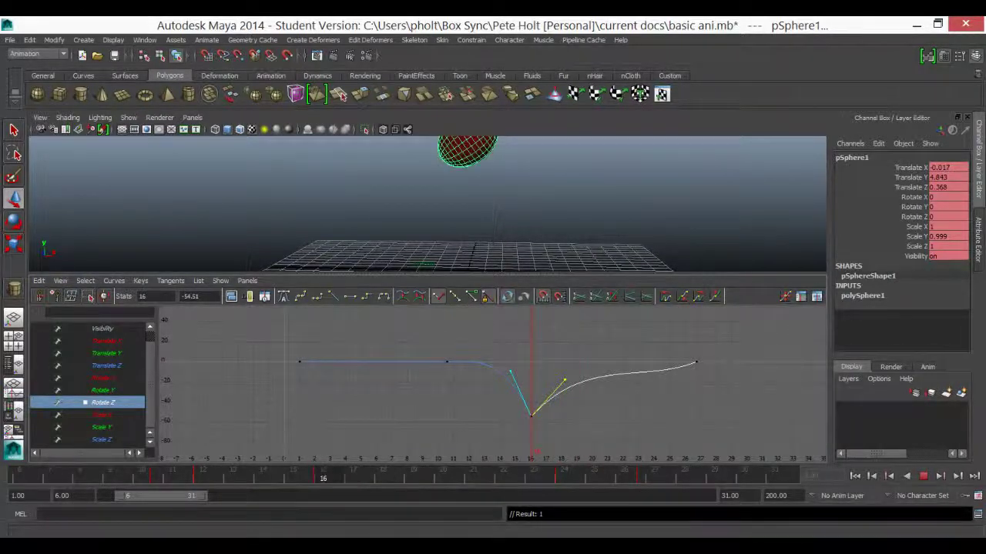
key("alt+v")
middle_click_drag(498, 211, 495, 262, "alt")
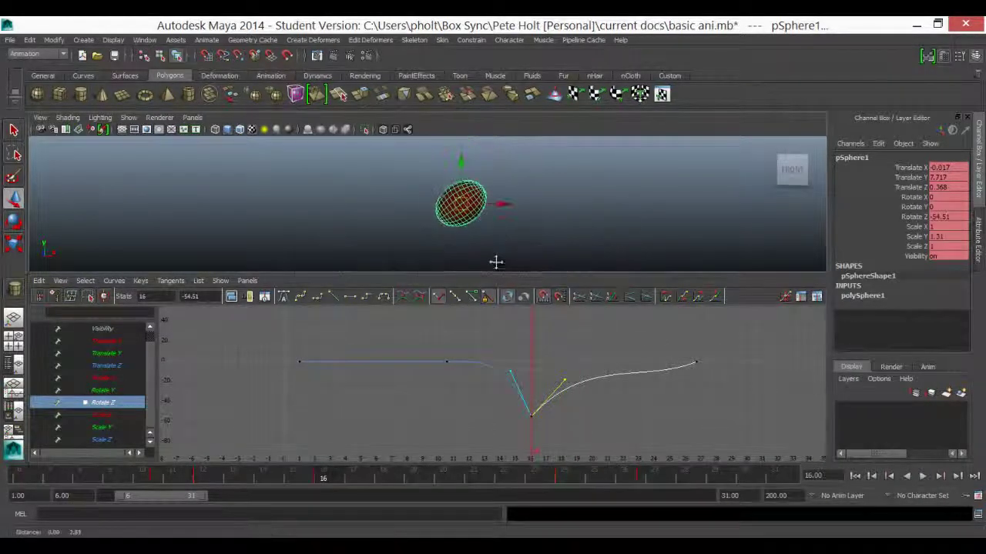
key("alt+v")
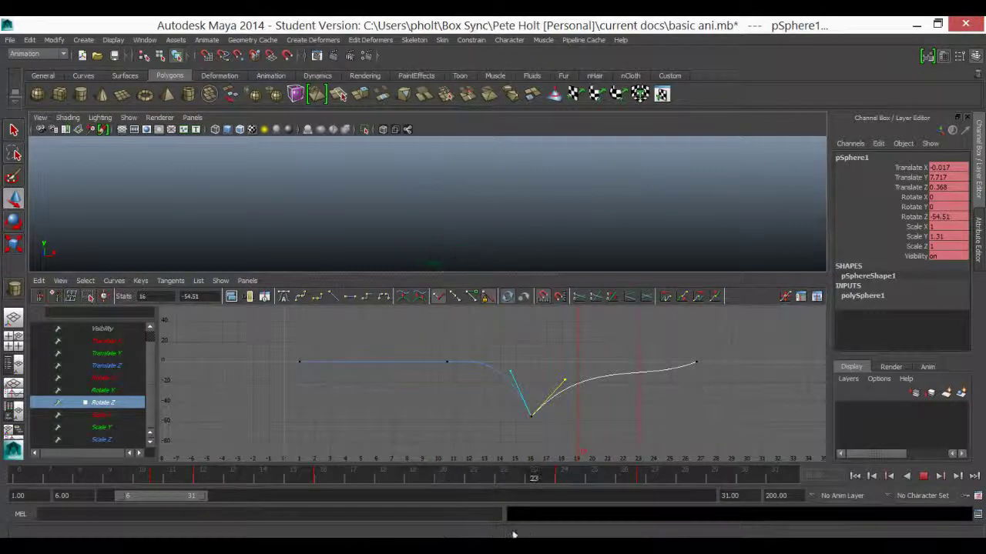
key("Escape")
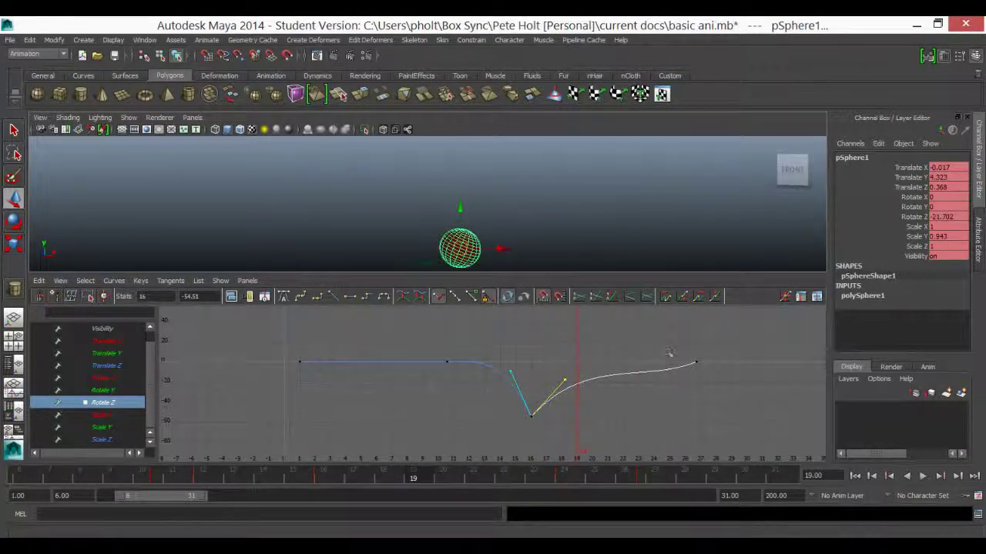
Raise the incoming tangent handle of the last Rotate Z key to flatten the curve's end, and play back, stopping at frame 16
left_click_drag(682, 348, 714, 384)
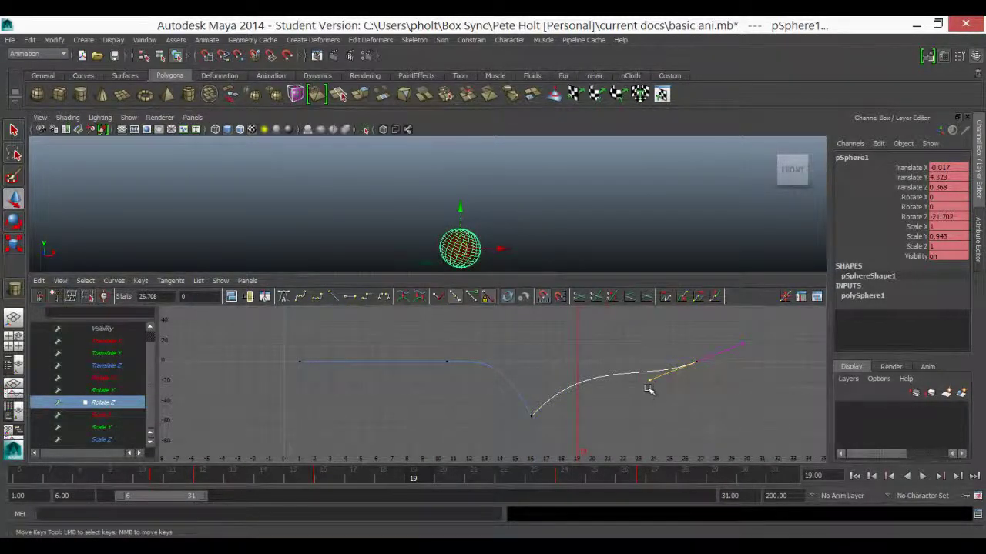
middle_click_drag(647, 379, 640, 369)
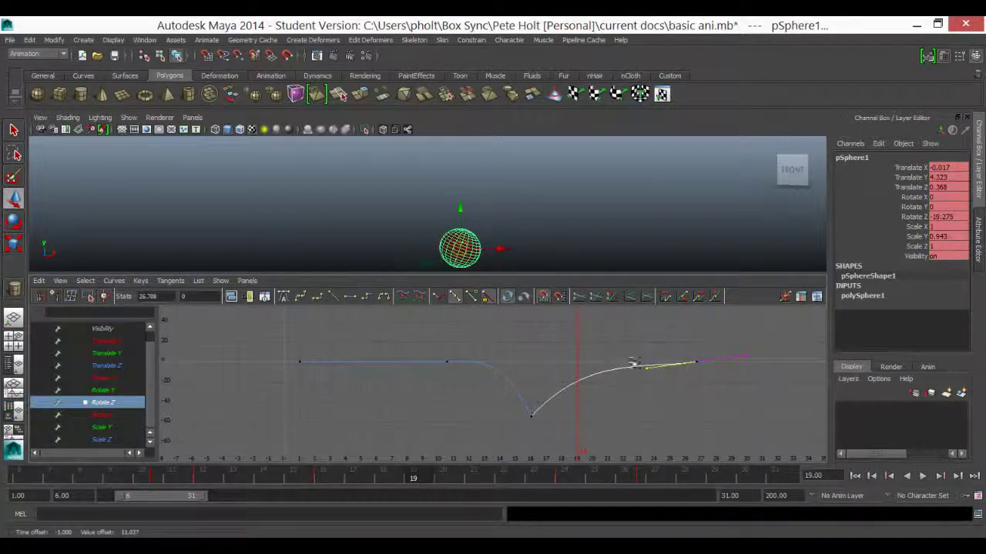
key("alt+v")
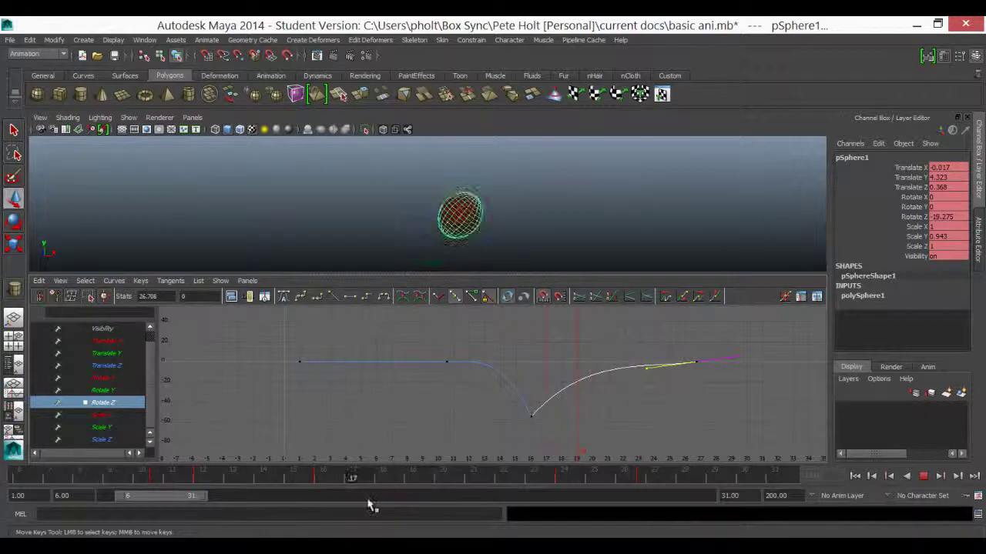
key("alt+v")
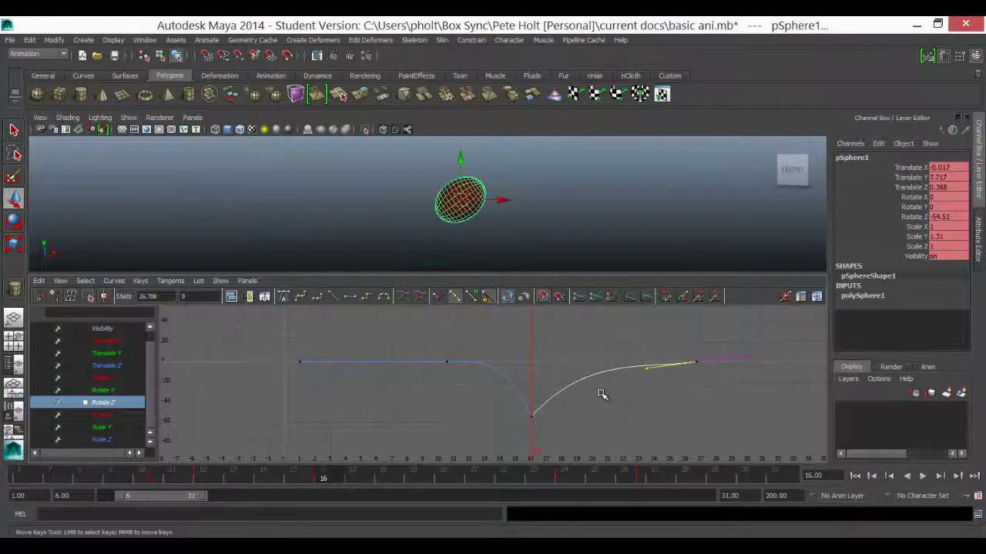
Swap the edited Rotate Z curve with its buffer curve and play back the animation, stopping at frame 20
left_click(418, 297)
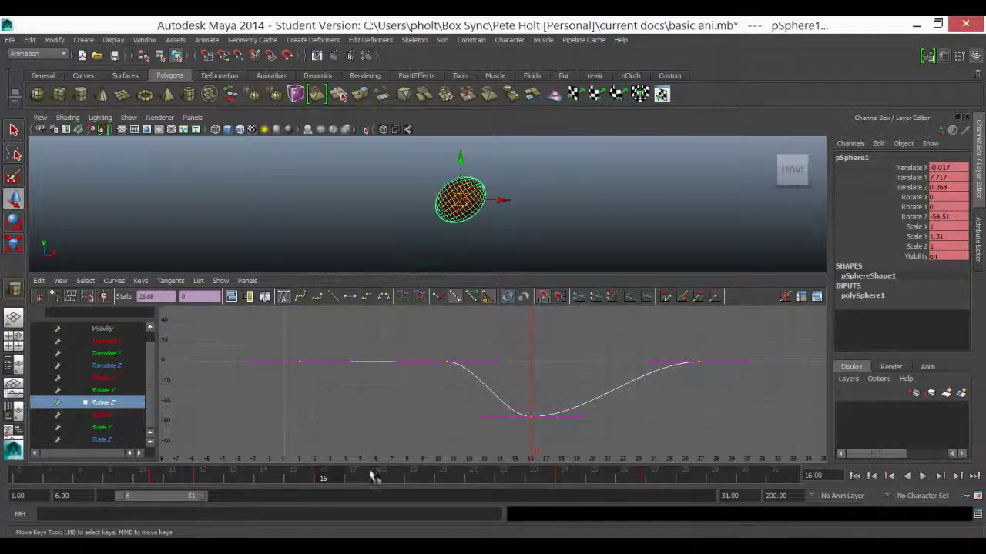
key("alt+v")
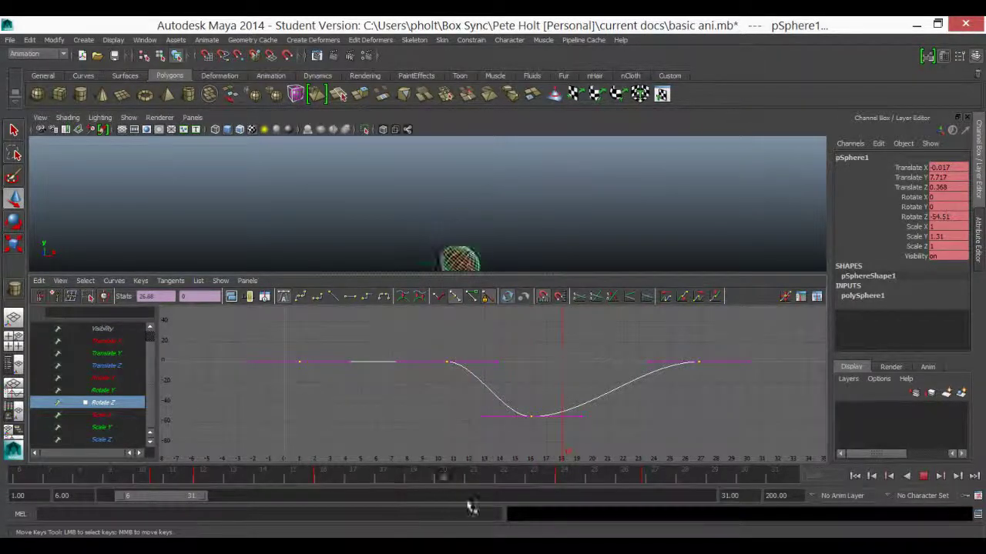
key("alt+v")
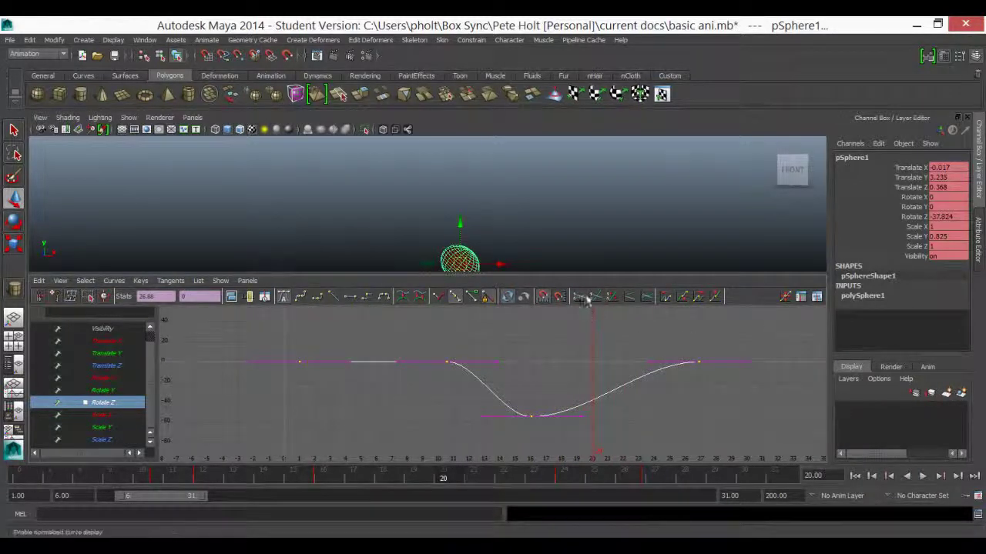
Play back the animation again with all Rotate Z keys in view, stop at frame 14 and scrub back to frame 6
scroll(492, 382, "down", 2)
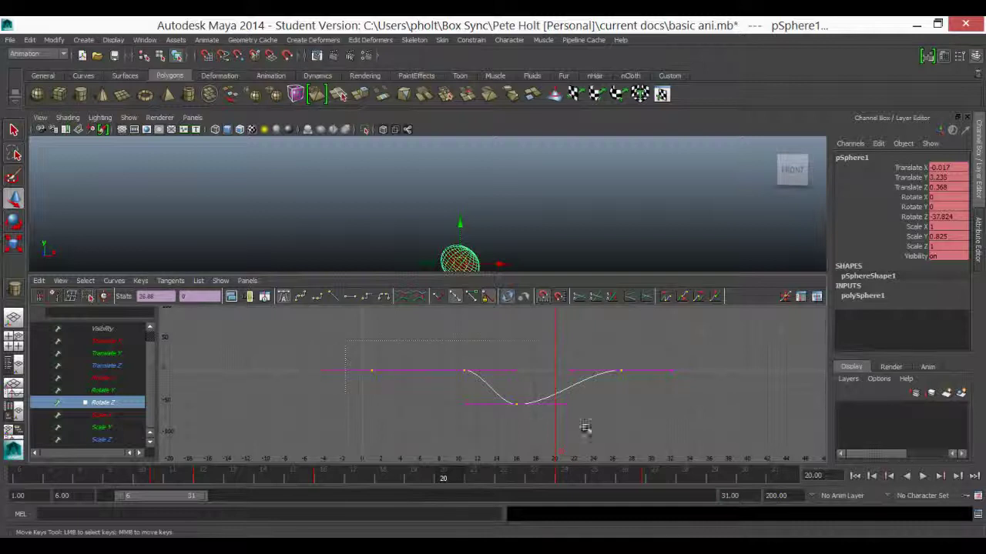
key("alt+v")
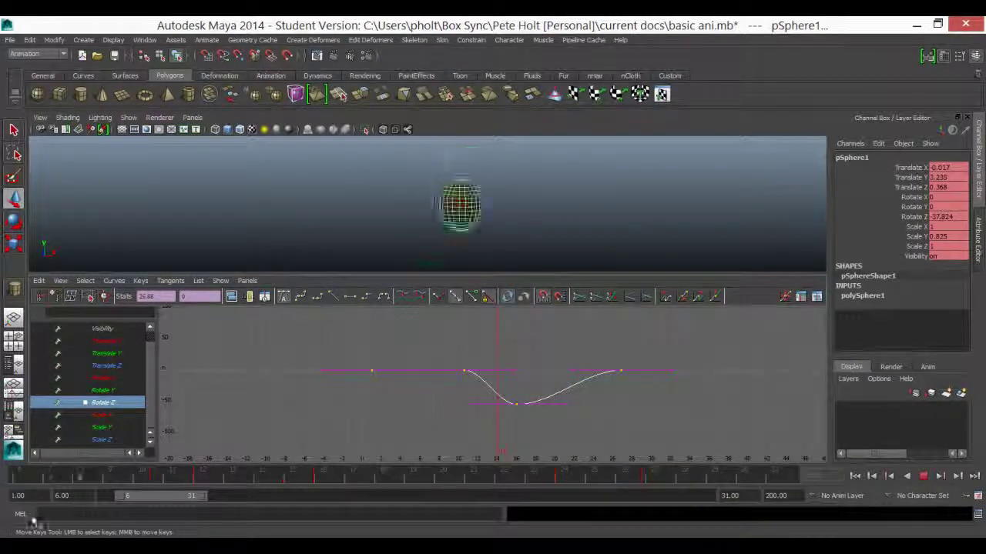
key("alt+v")
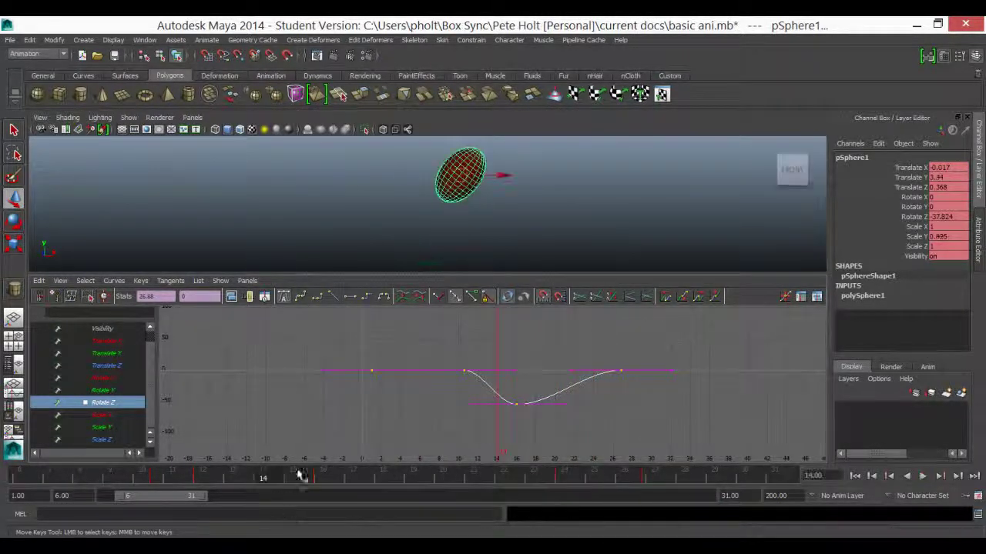
left_click_drag(263, 477, 18, 476)
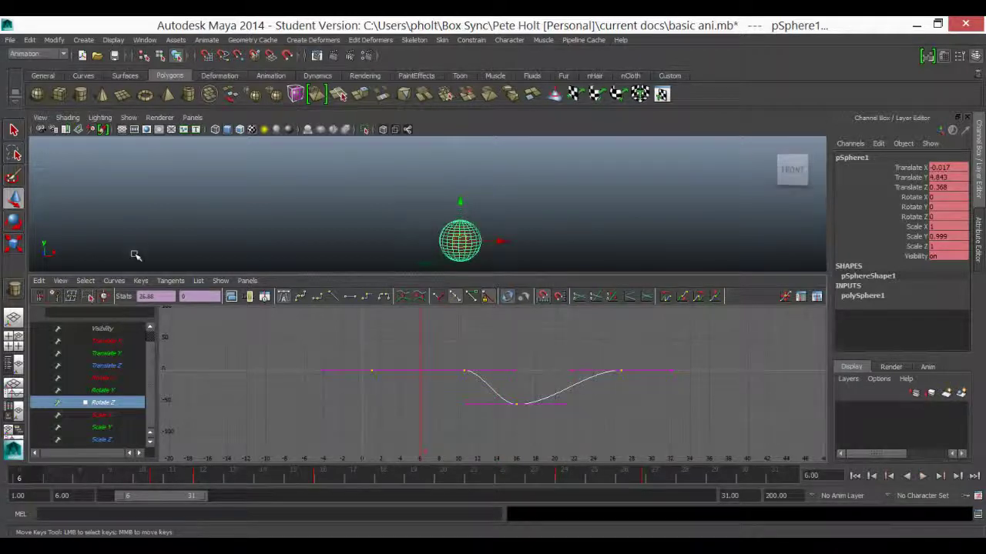
Review the pre and post infinity options, and set the Rotate Z curve's post infinity to Cycle
left_click(141, 281)
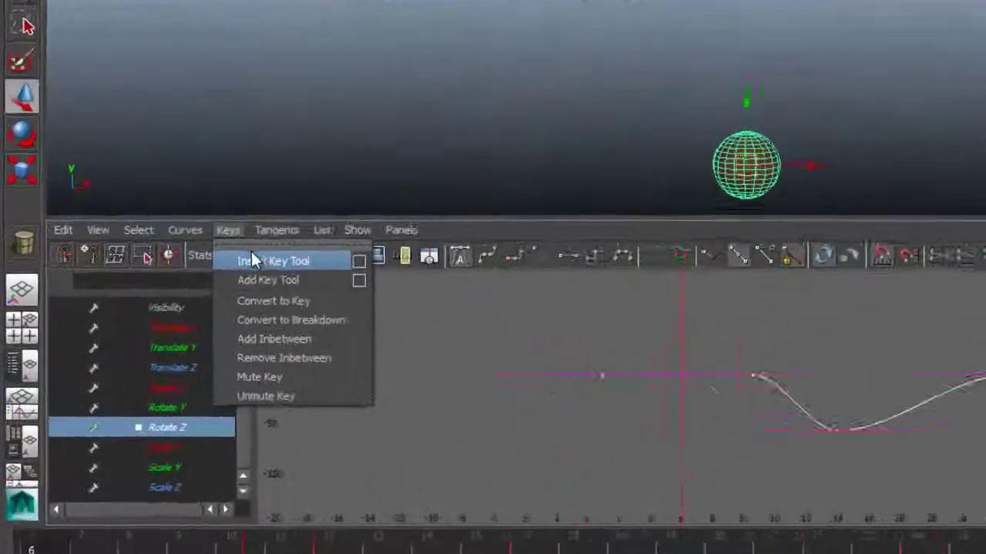
mouse_move(121, 281)
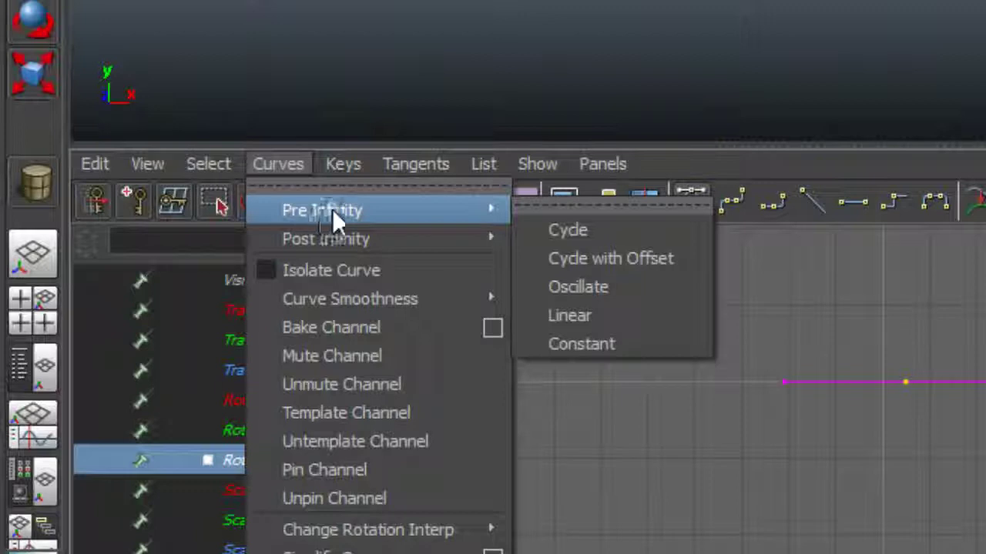
mouse_move(391, 239)
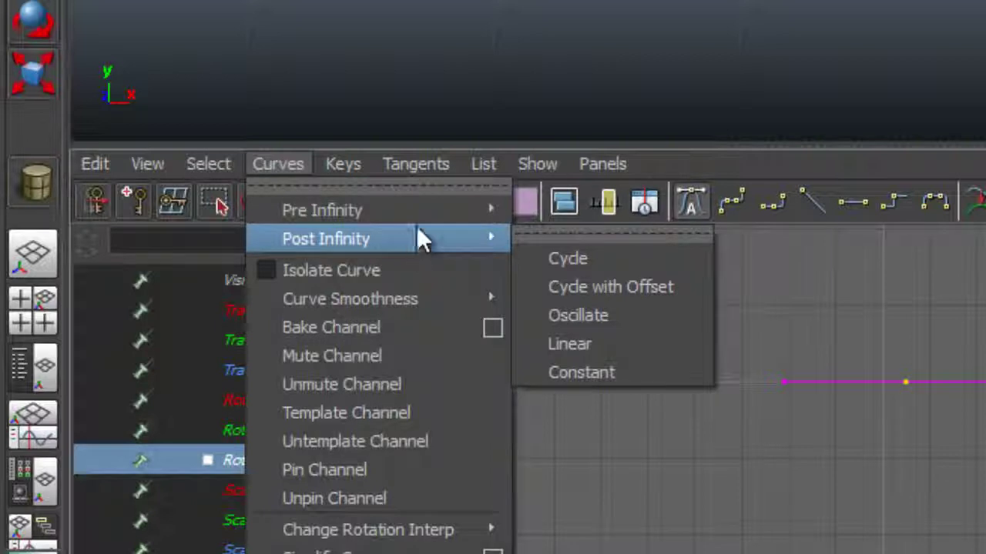
mouse_move(421, 206)
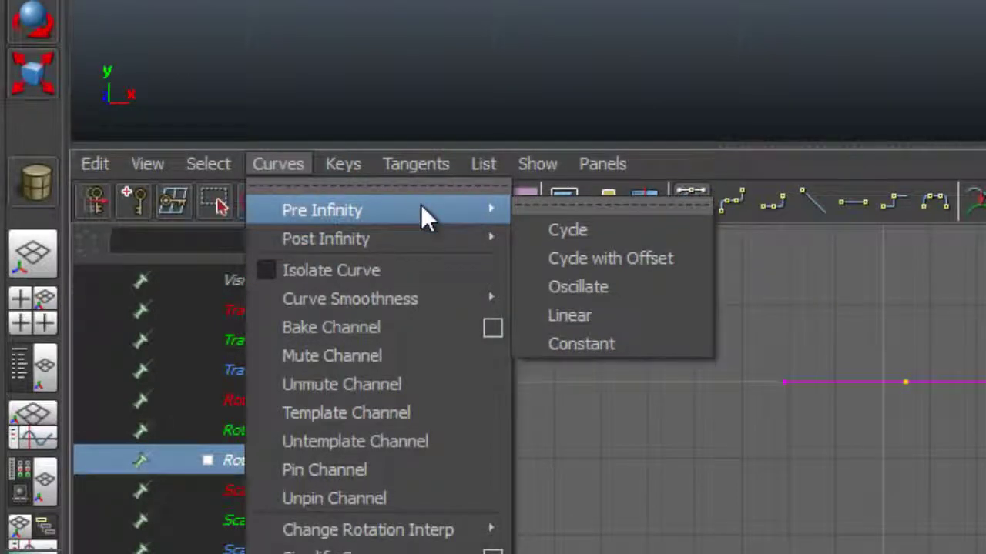
mouse_move(485, 235)
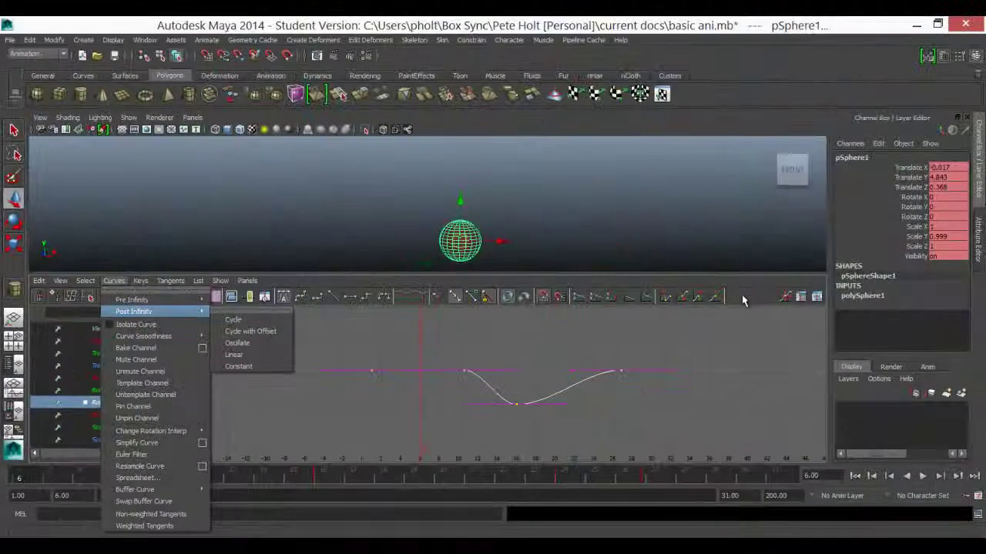
left_click(581, 372)
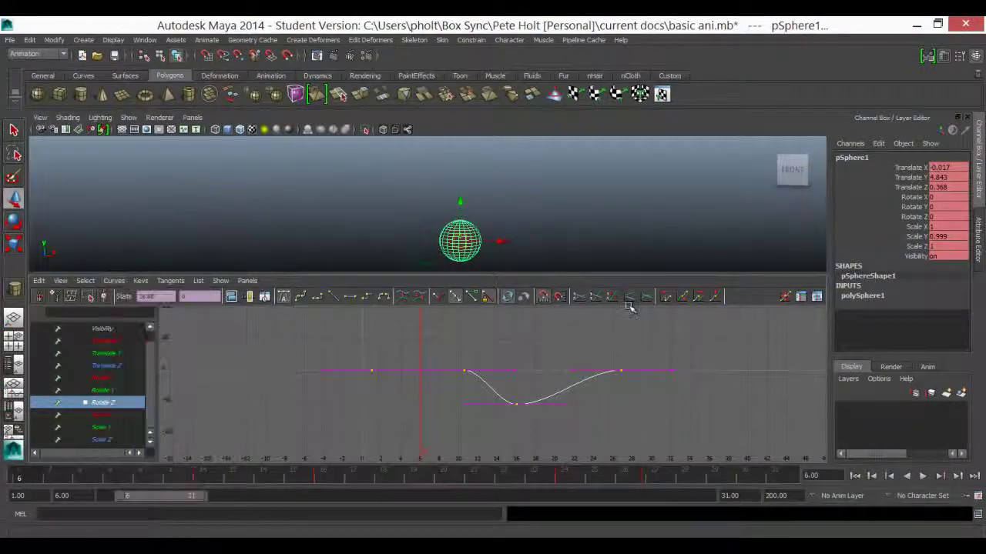
left_click(701, 299)
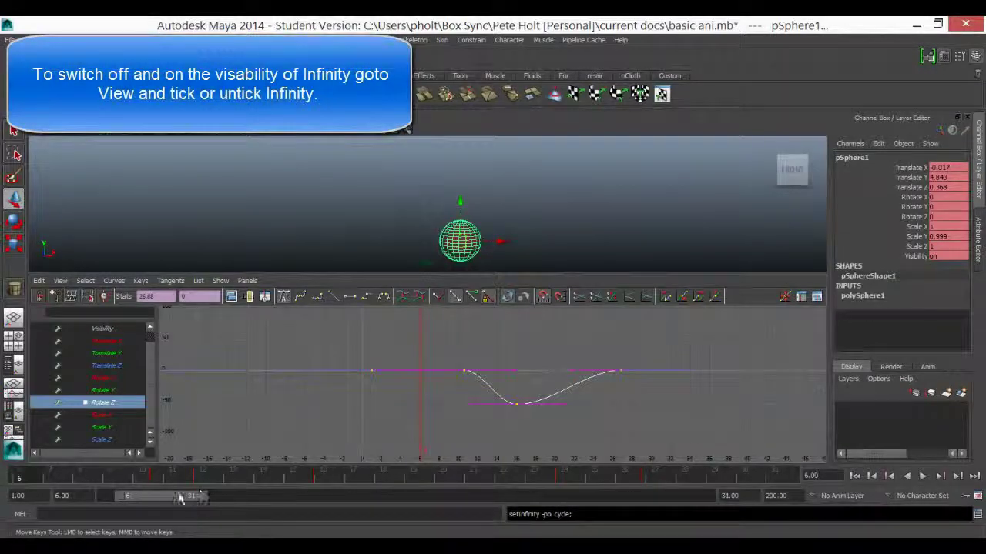
Extend the playback range to frames 1–42 and play back the animation, stopping at frame 38
left_click_drag(173, 497, 237, 500)
scroll(299, 411, "down", 5)
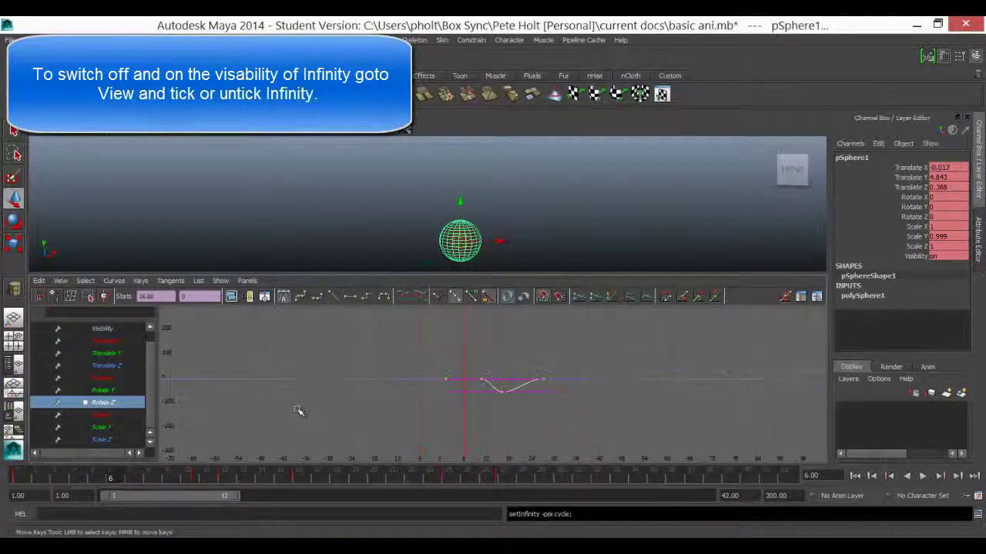
scroll(326, 387, "down", 5)
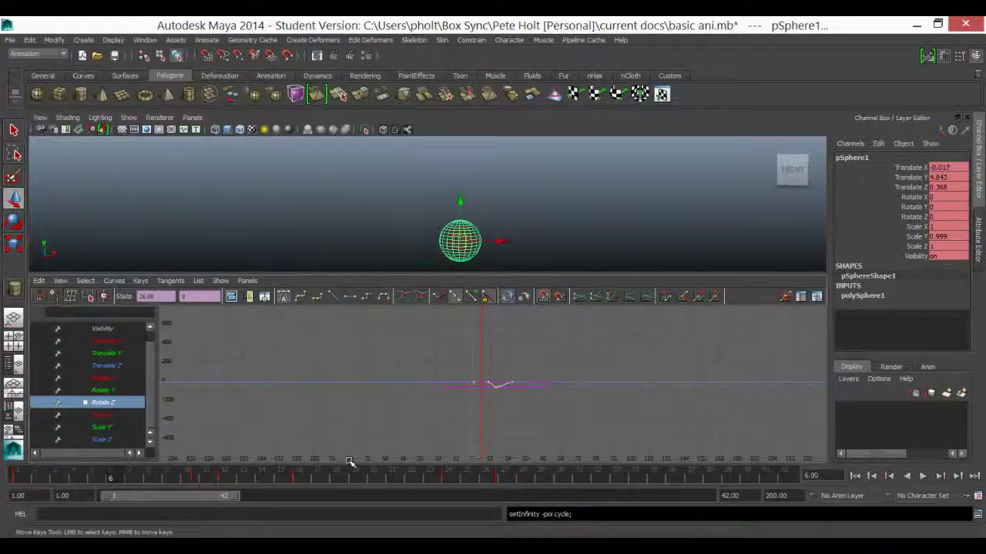
left_click(923, 476)
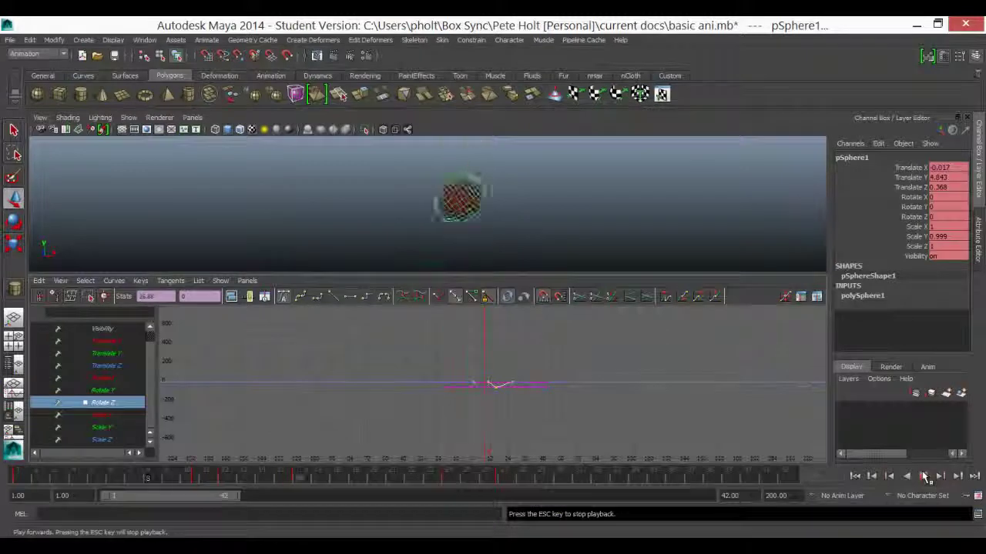
left_click(923, 475)
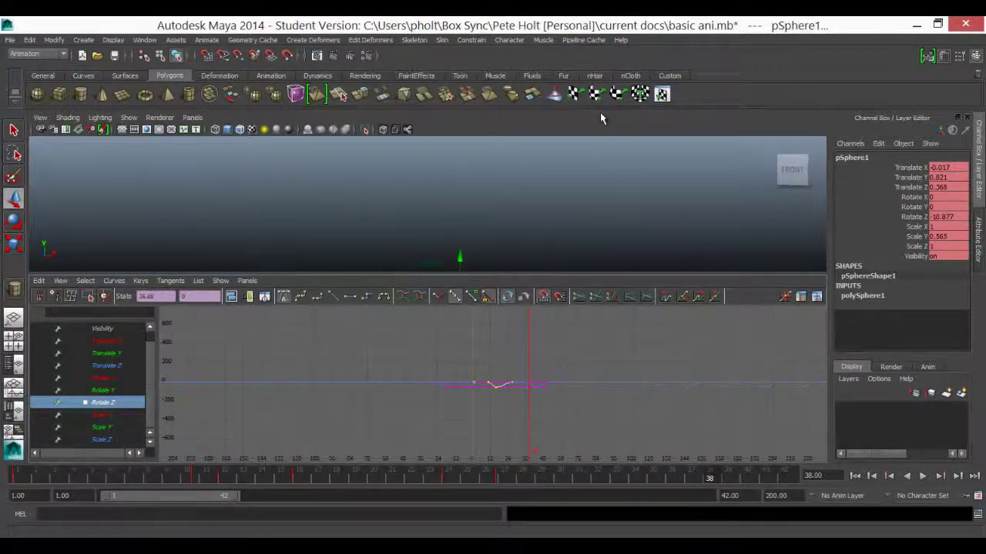
Bring the sphere and ground grid into view and play back the cycled animation, stopping at frame 23
middle_click_drag(588, 195, 600, 139, "alt")
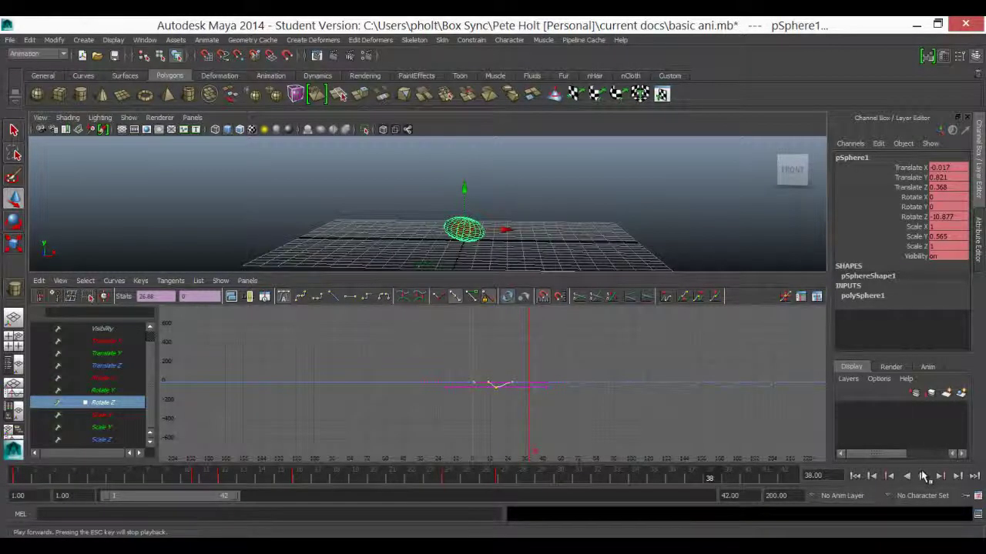
left_click(924, 477)
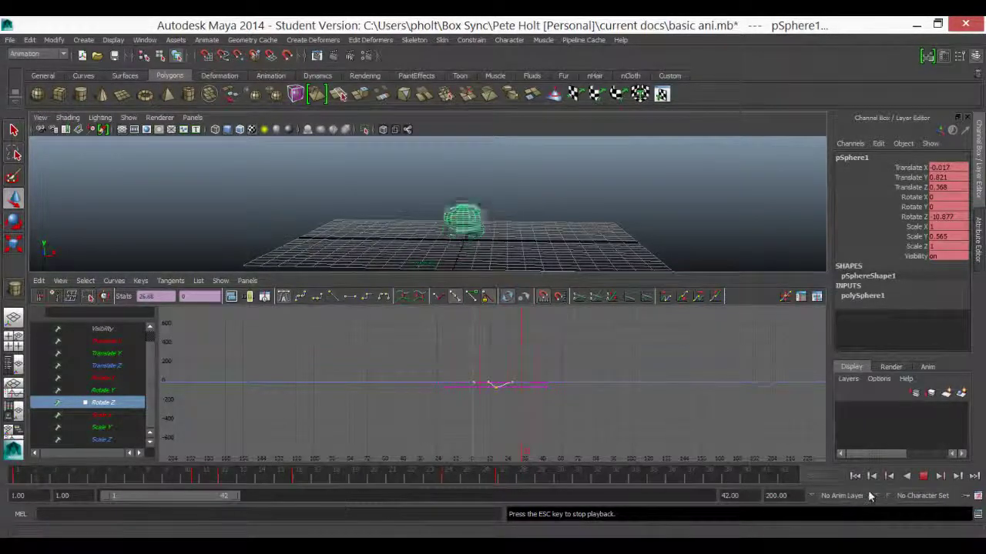
left_click(924, 478)
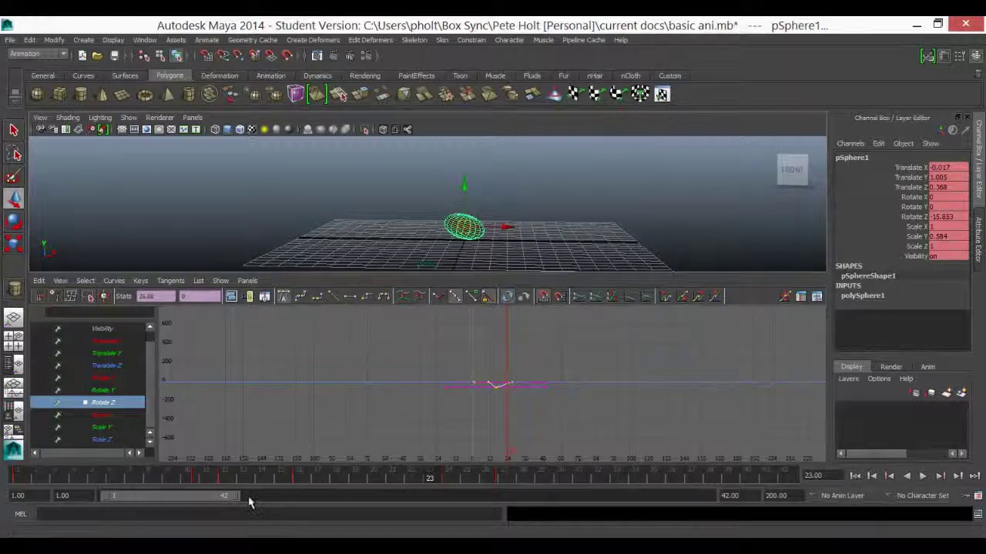
Extend the playback range's end to frame 132 and play back the animation, stopping at frame 33
left_click_drag(275, 502, 510, 499)
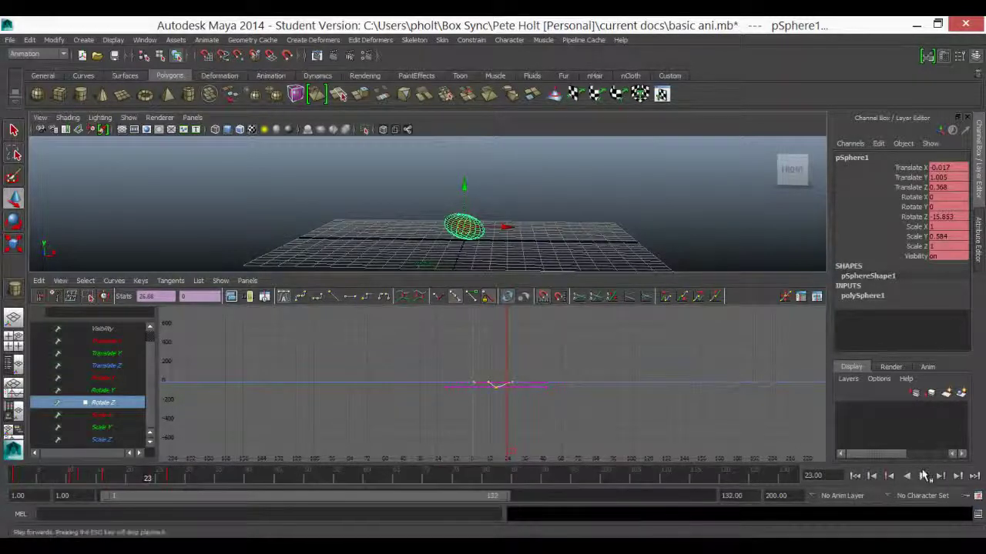
left_click(924, 478)
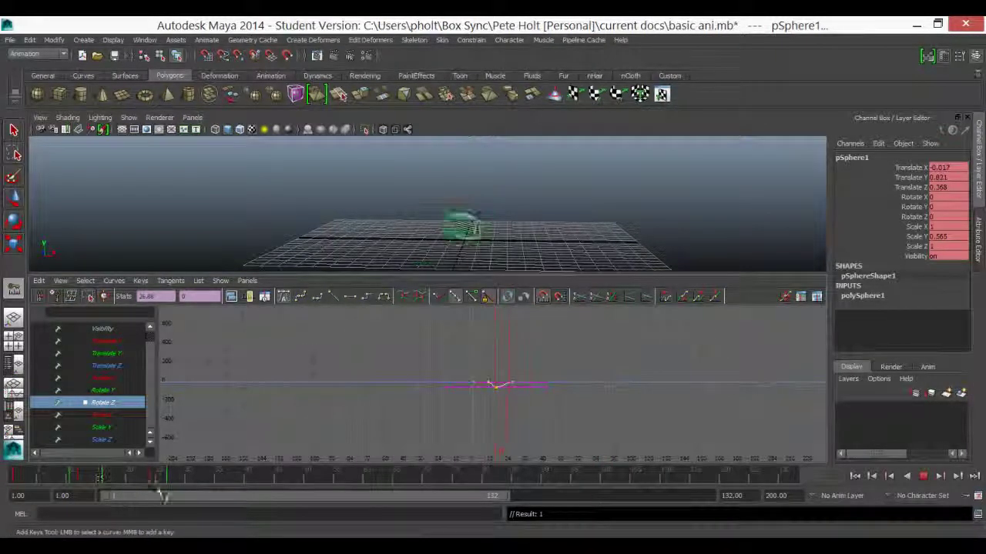
left_click(208, 482)
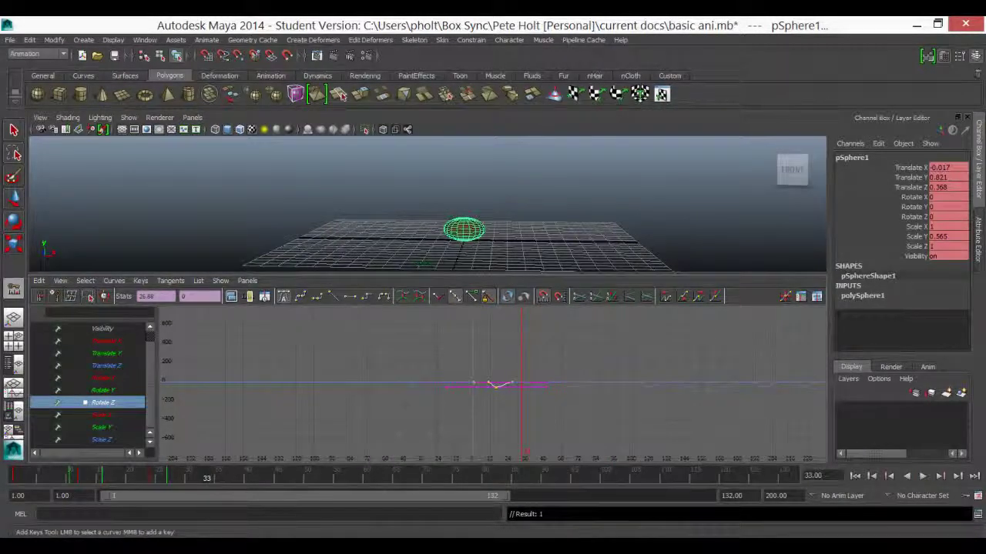
Center the graph view about the current time and frame all keys of the Rotate Z curve
left_click(263, 299)
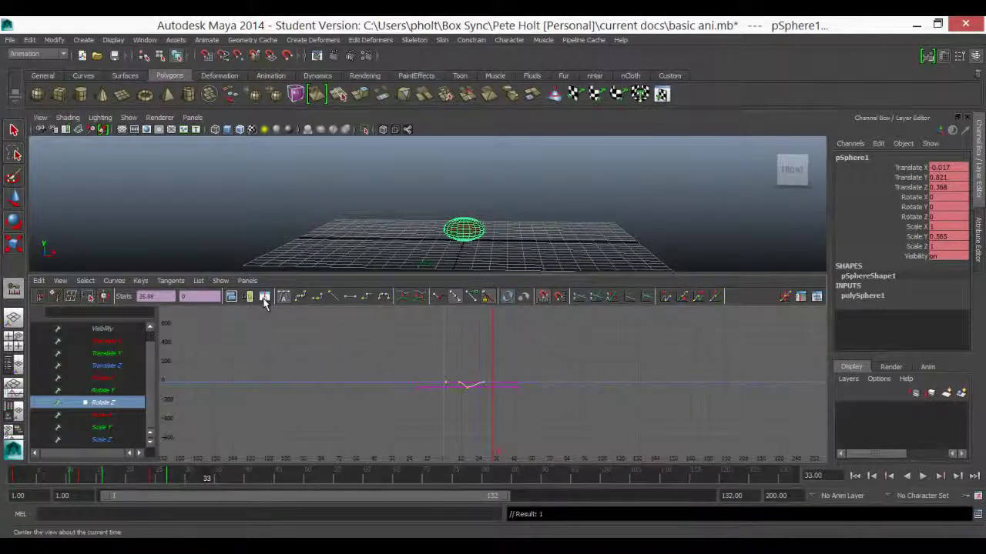
left_click(231, 298)
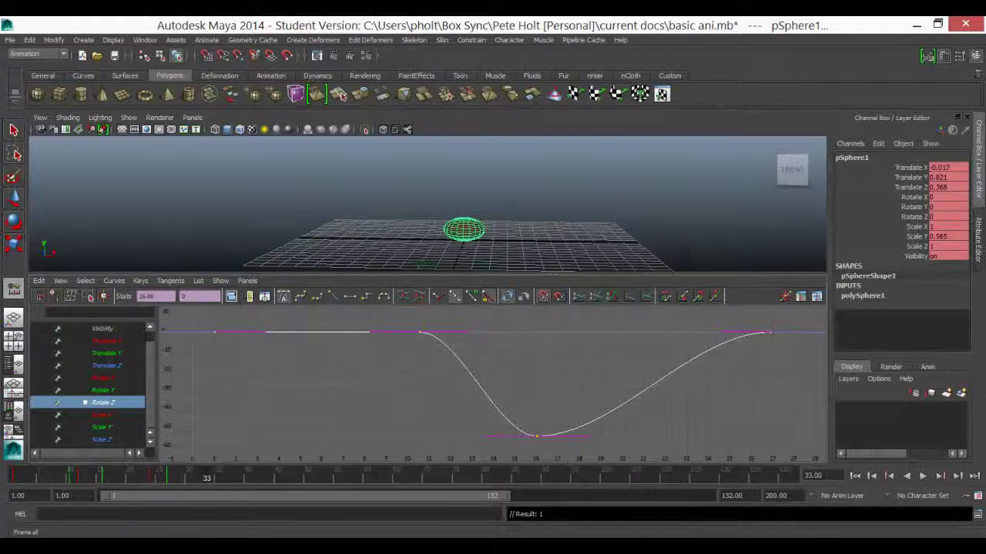